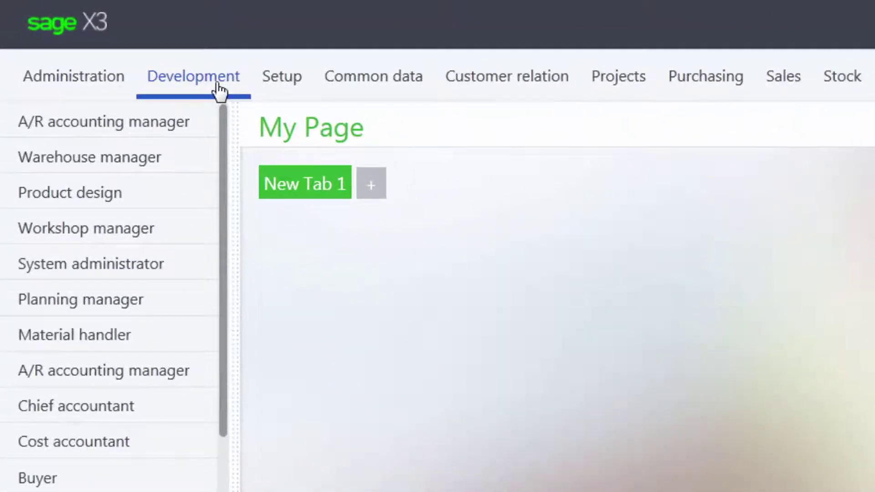
Open Local menus - messages from Development and filter the list on menu 2820
click(120, 48)
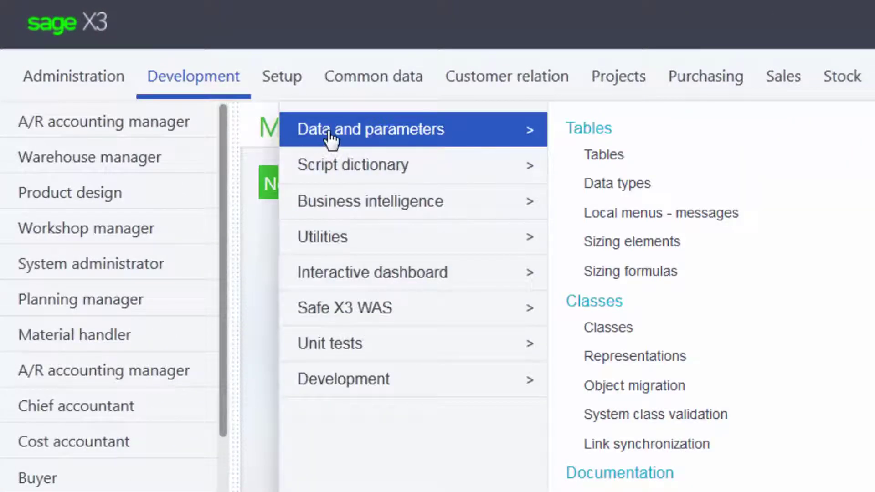
mouse_move(485, 172)
mouse_move(456, 137)
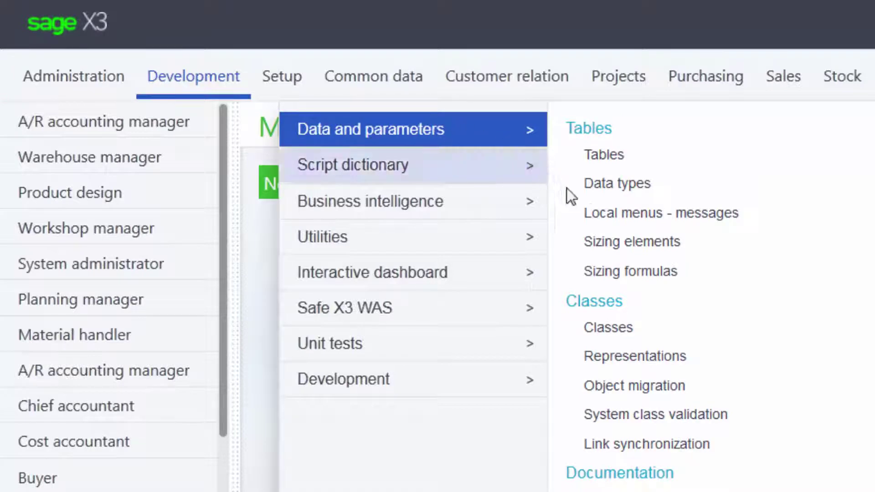
click(642, 220)
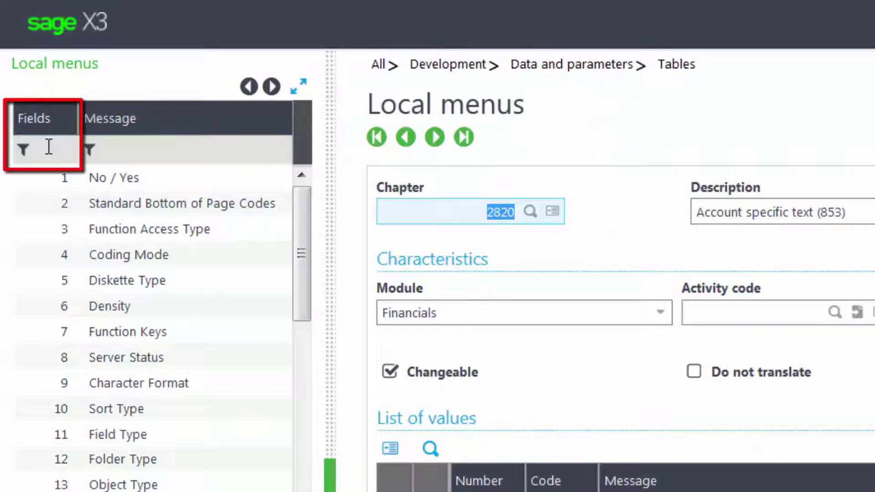
click(46, 154)
text(28200)
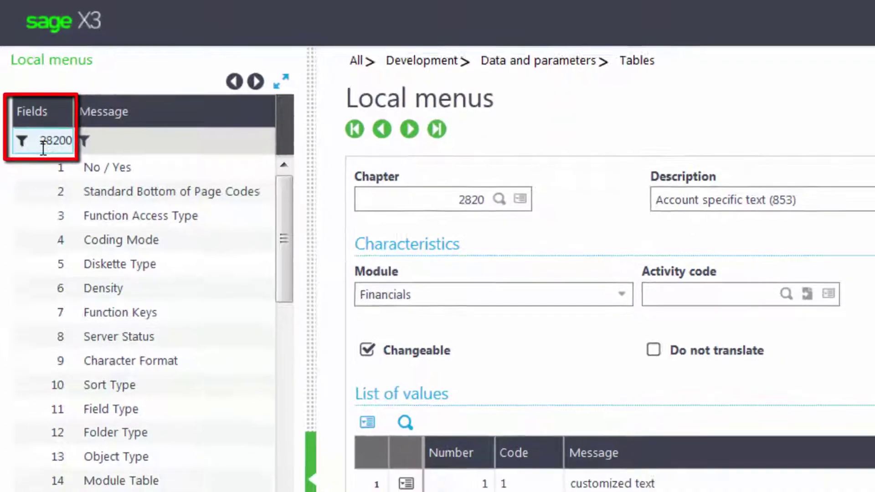
key(Delete)
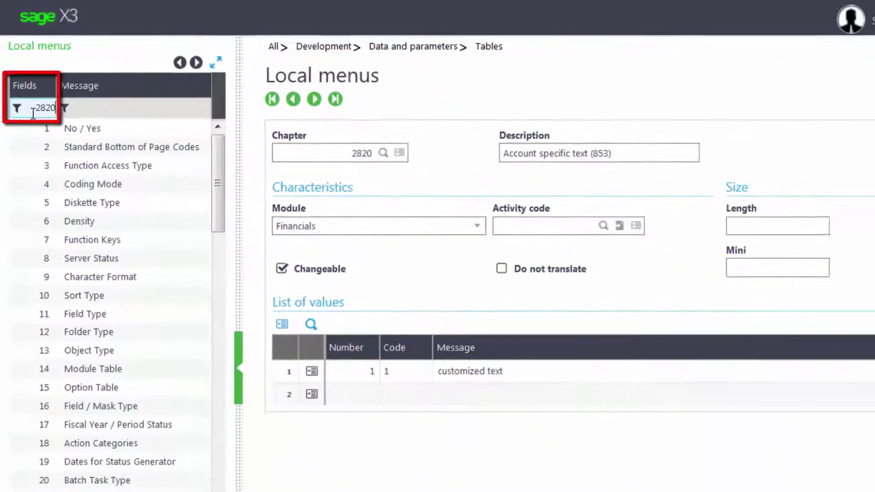
key(Return)
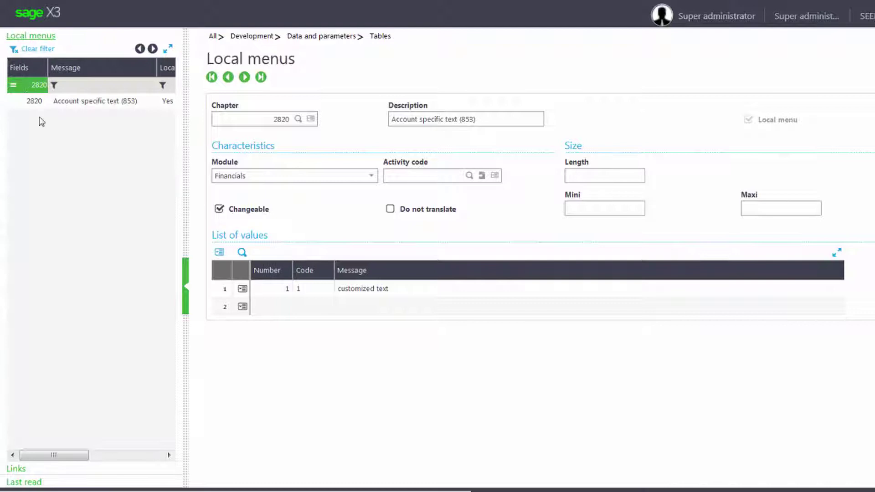
Add value 2, 'sales by product type and customer region', to menu 2820 and save
click(279, 303)
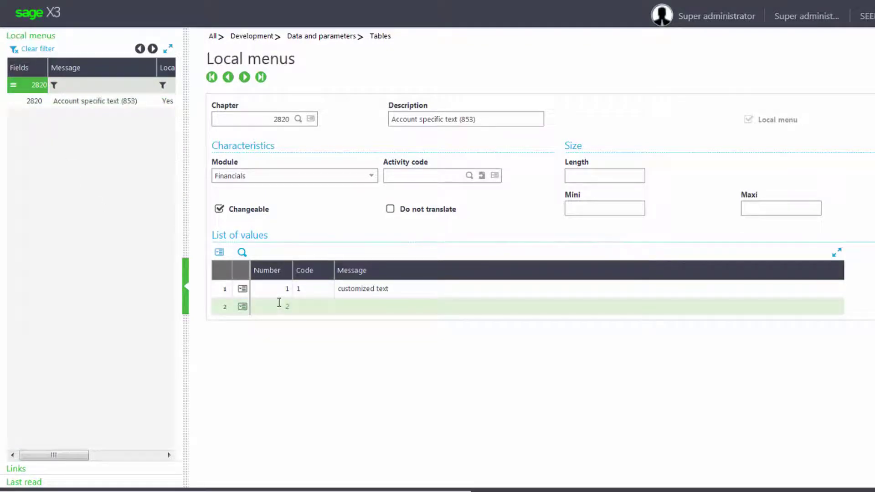
click(301, 301)
text(2)
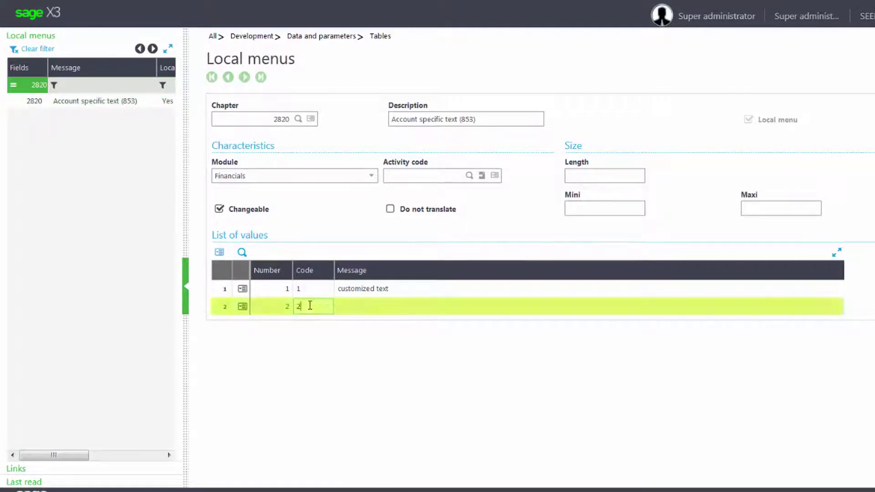
click(347, 306)
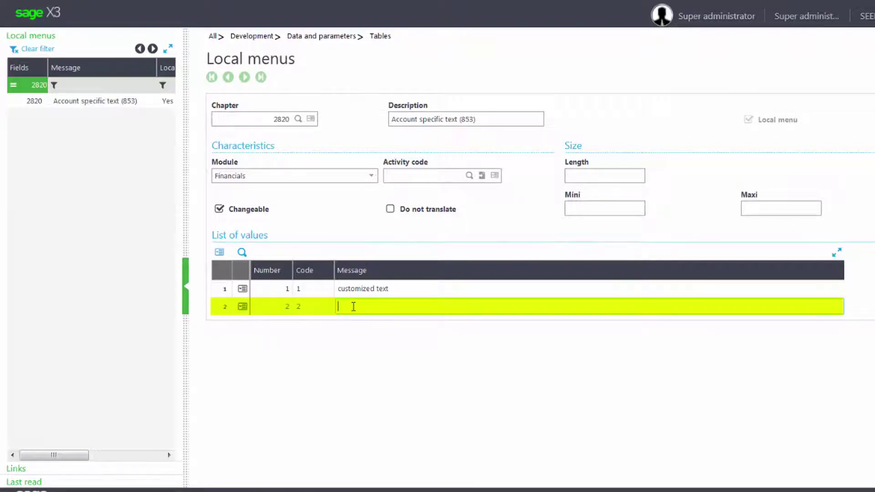
text(secon)
key(BackSpace)
key(BackSpace)
key(BackSpace)
key(BackSpace)
text(sales by product type and customer reg)
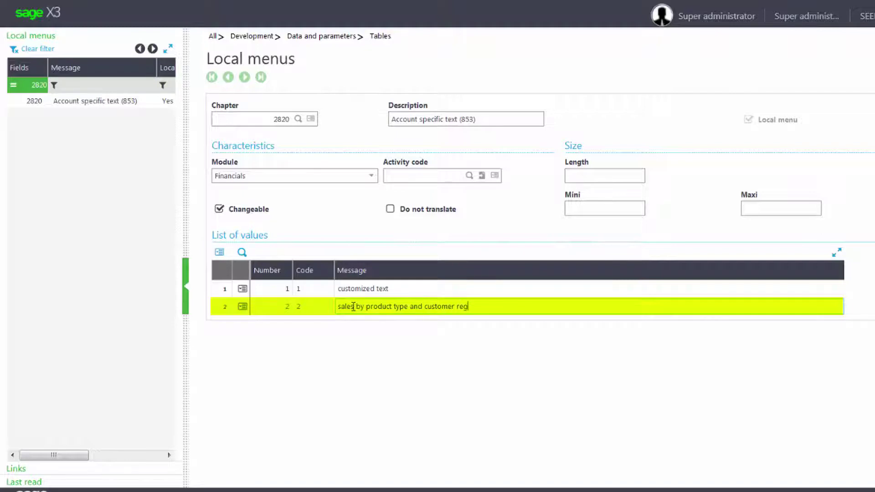
text(ion)
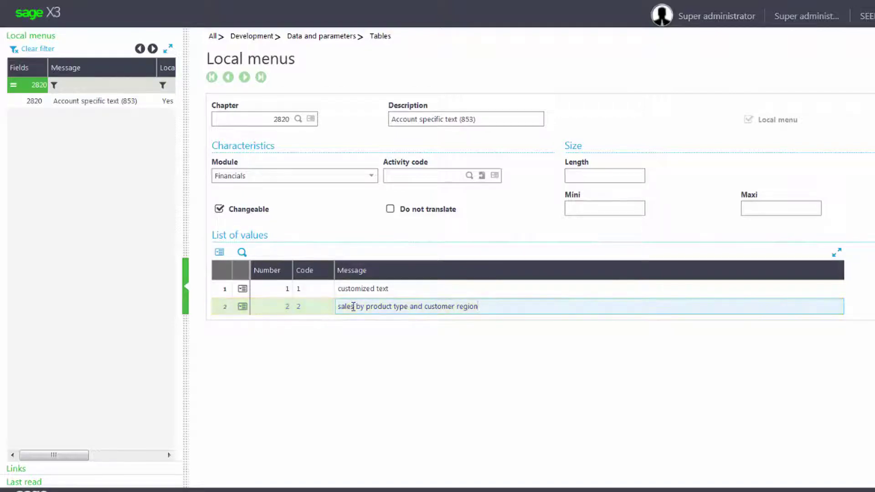
click(780, 89)
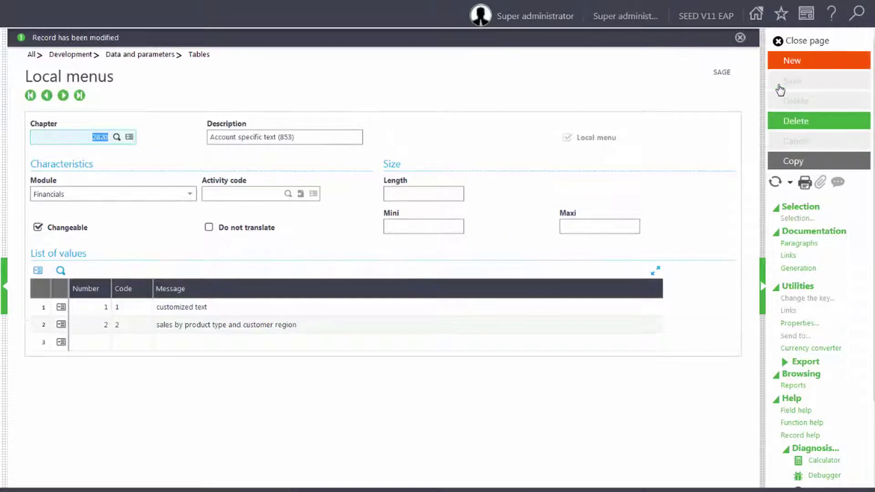
Close the Local menus page and bring up the Setup > Financials options
click(803, 44)
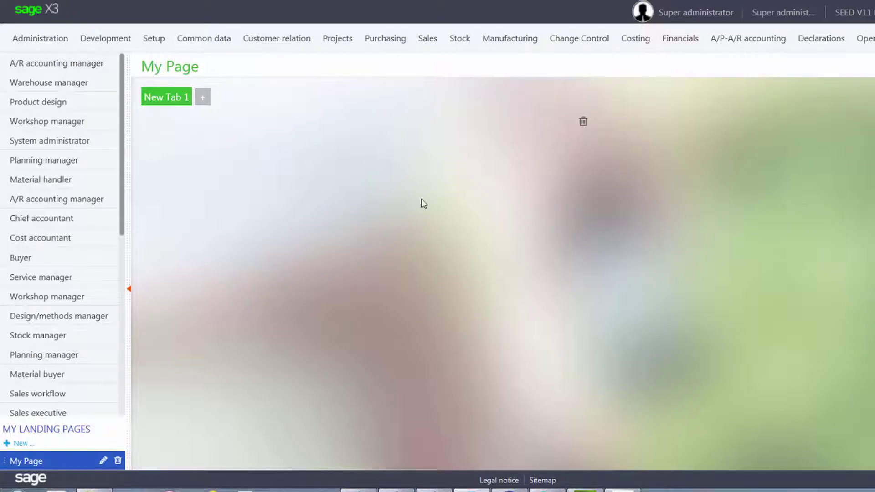
click(154, 46)
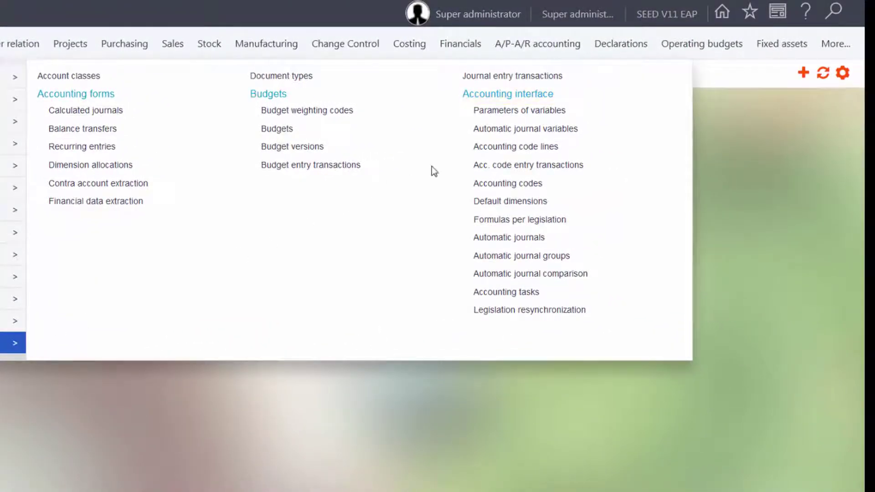
Open Accounting code lines for the Product type and go to the last page
click(491, 149)
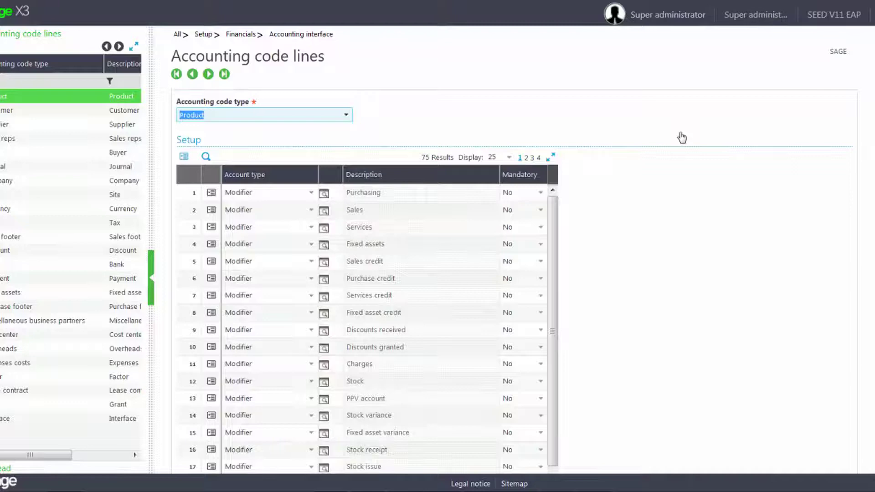
click(532, 158)
scroll(545, 365, down, 2)
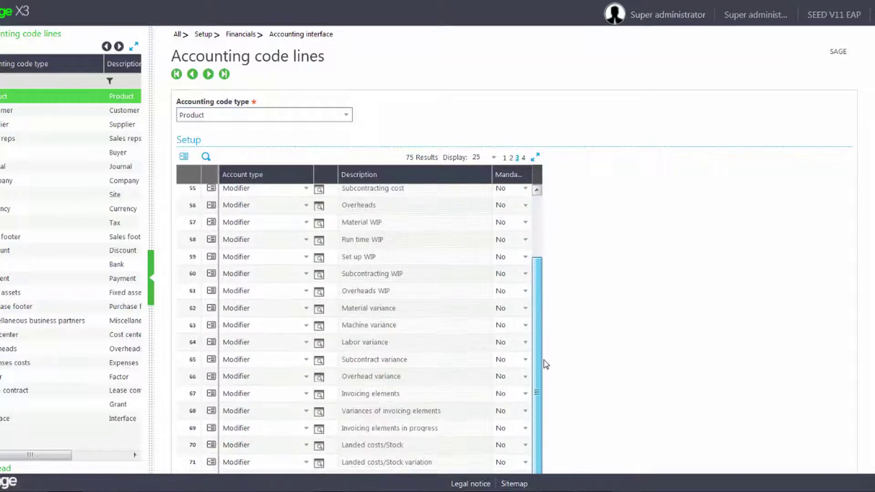
scroll(873, 435, down, 2)
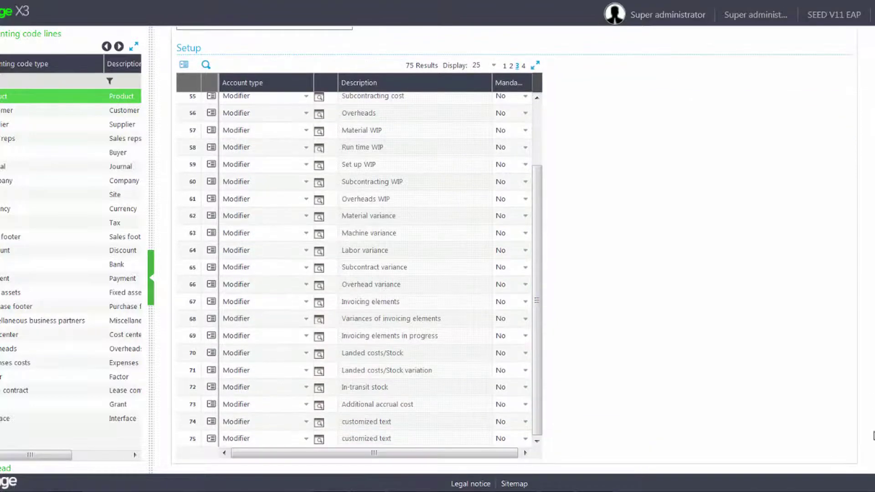
click(524, 68)
Add line 76 as a Modifier described 'sales by product type and customer region' and save
click(278, 189)
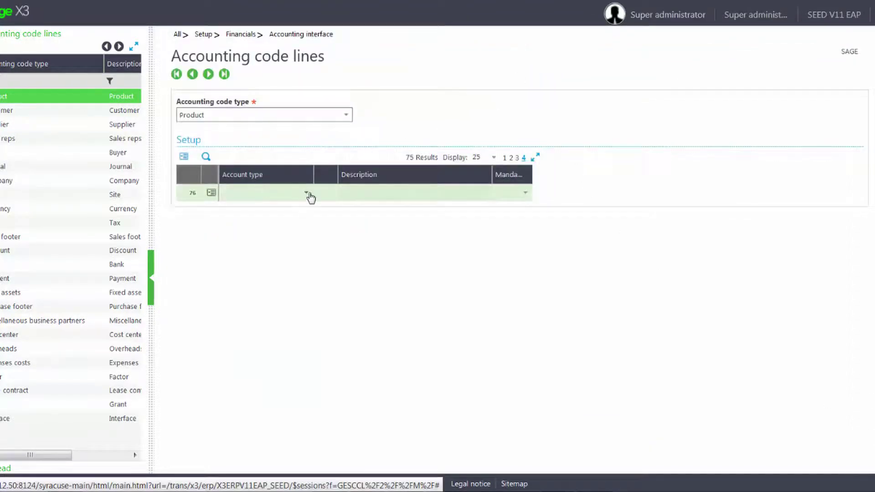
click(306, 194)
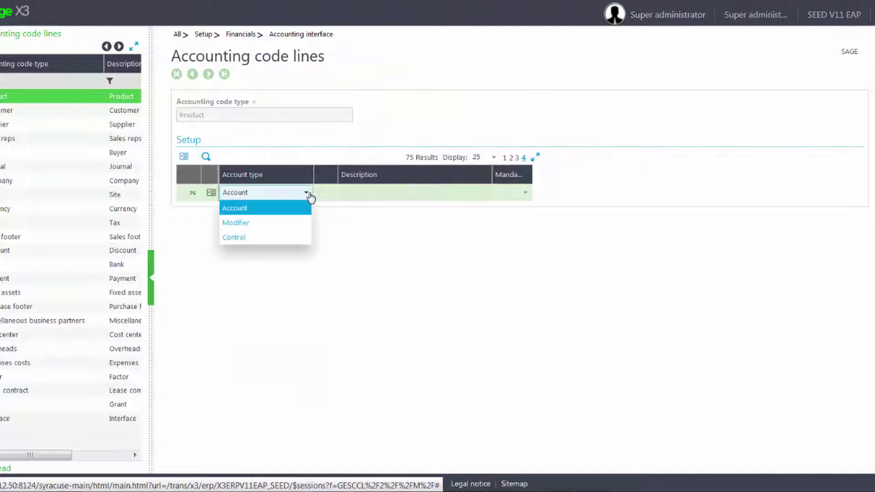
click(262, 224)
key(Tab)
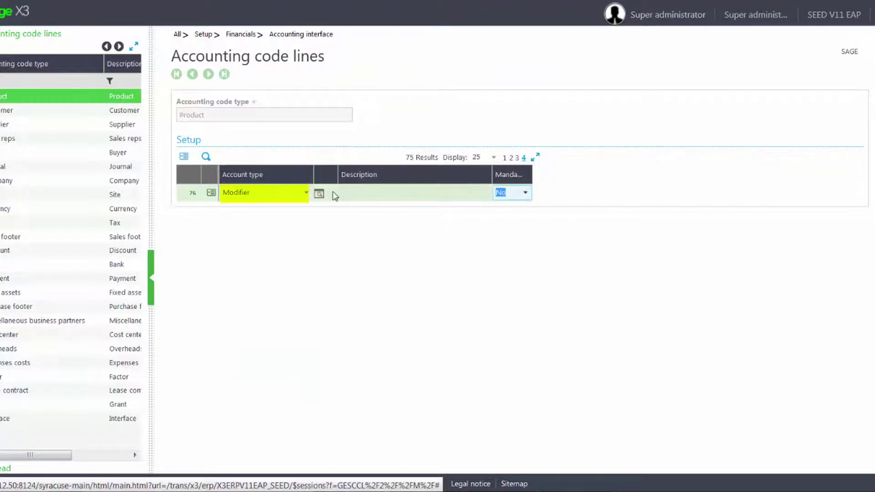
click(319, 195)
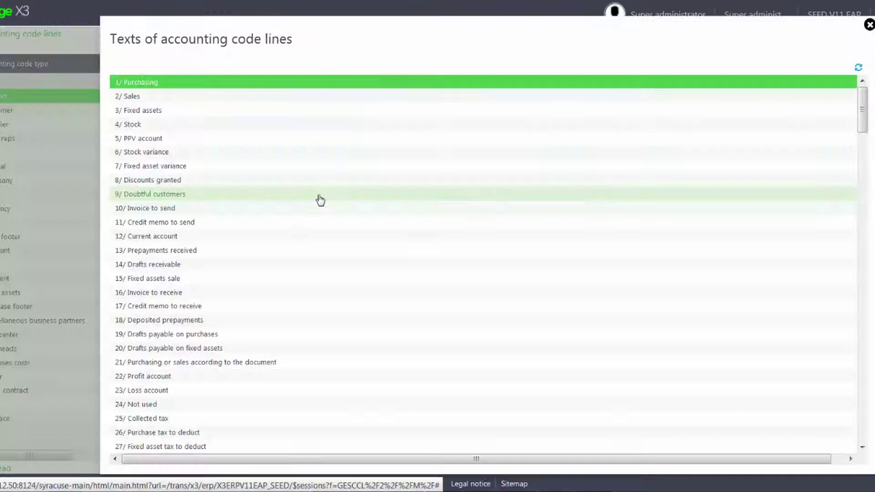
drag(863, 109, 860, 433)
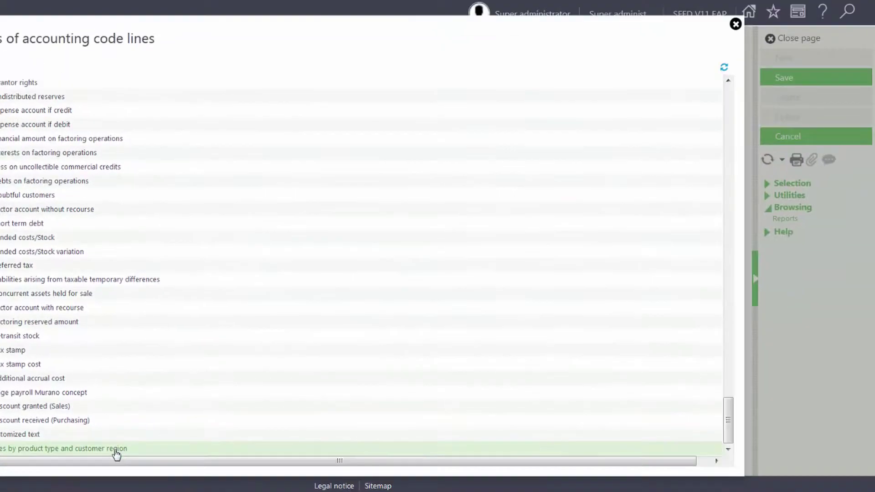
click(115, 451)
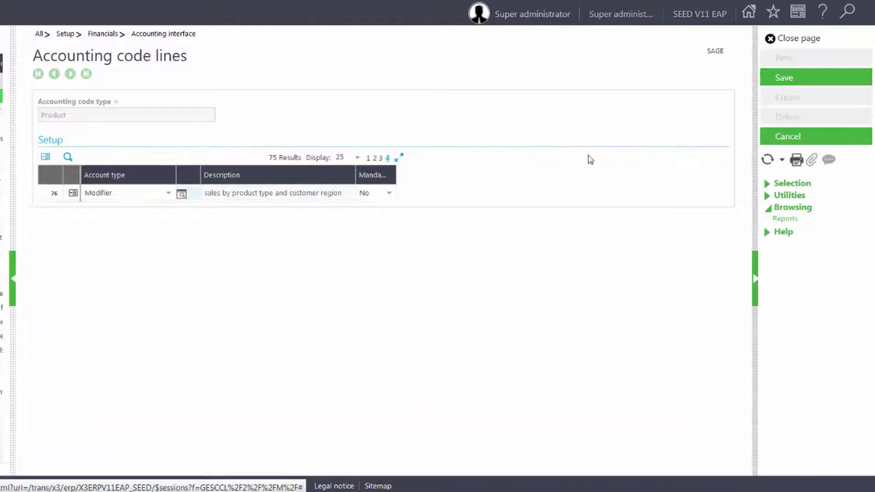
click(790, 82)
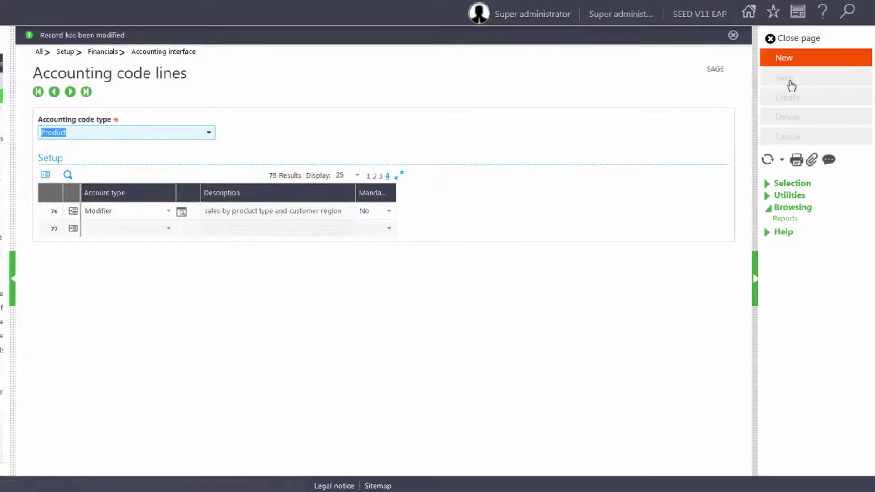
Add Customer code line 21 as a Modifier, 'sales by product type and customer region'; save and close
click(44, 125)
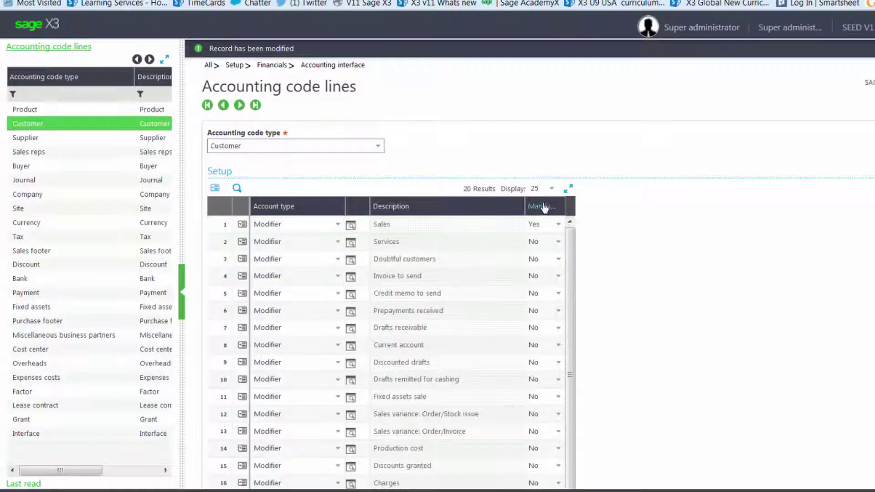
drag(570, 236, 585, 320)
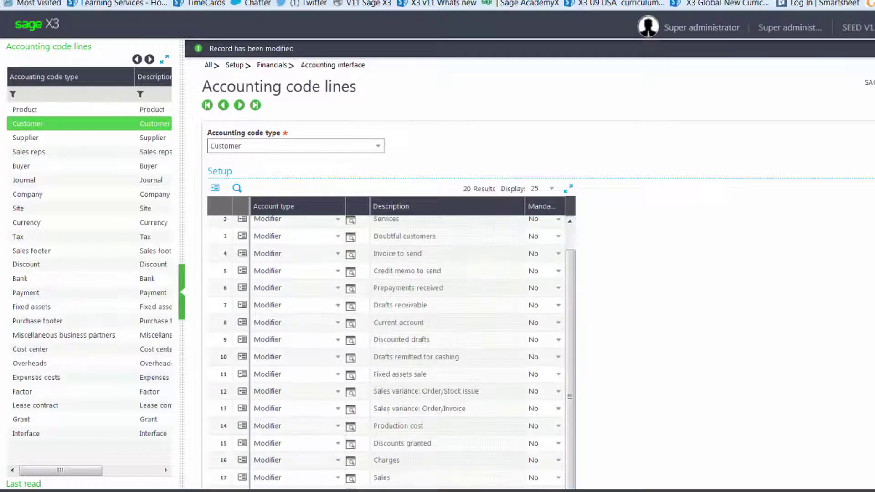
scroll(794, 326, down, 2)
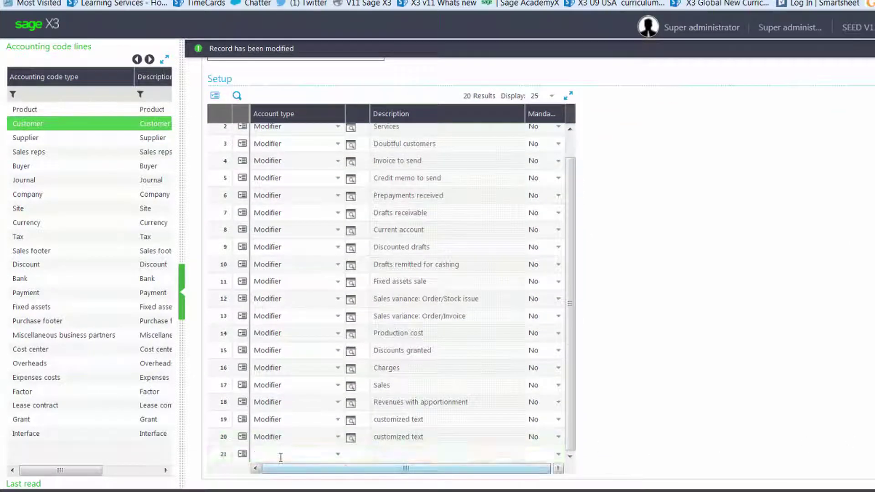
click(273, 451)
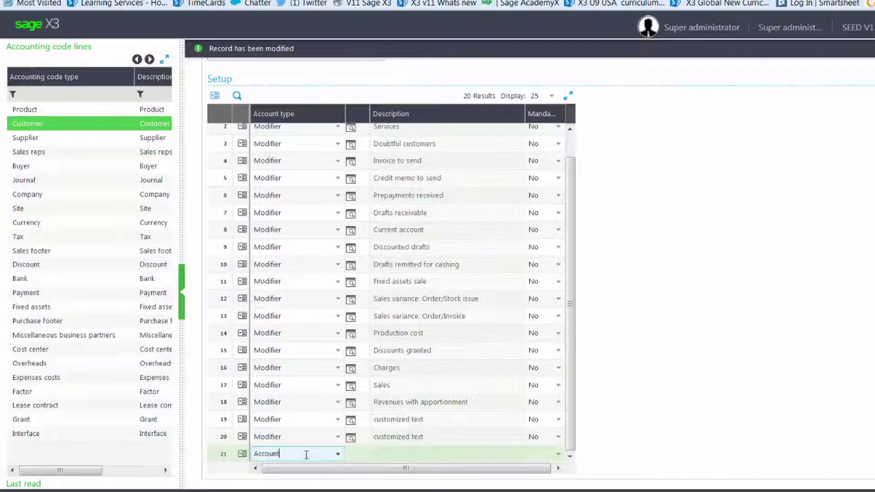
click(338, 454)
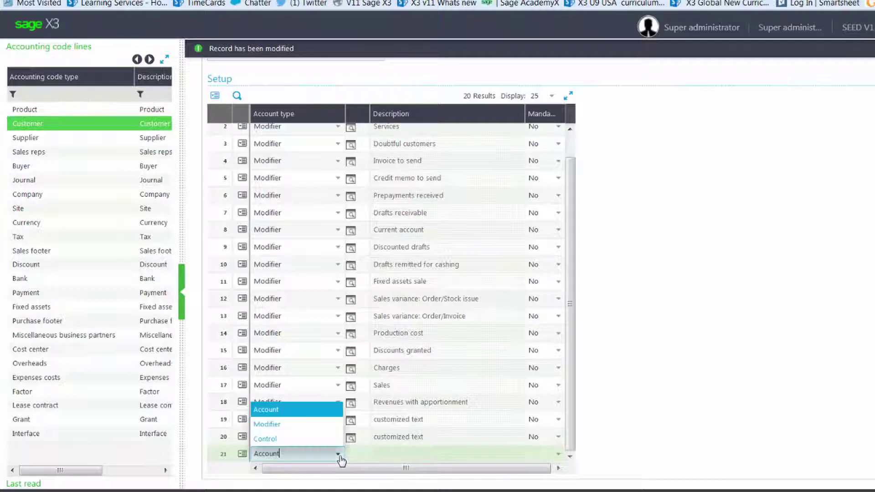
click(278, 424)
click(355, 457)
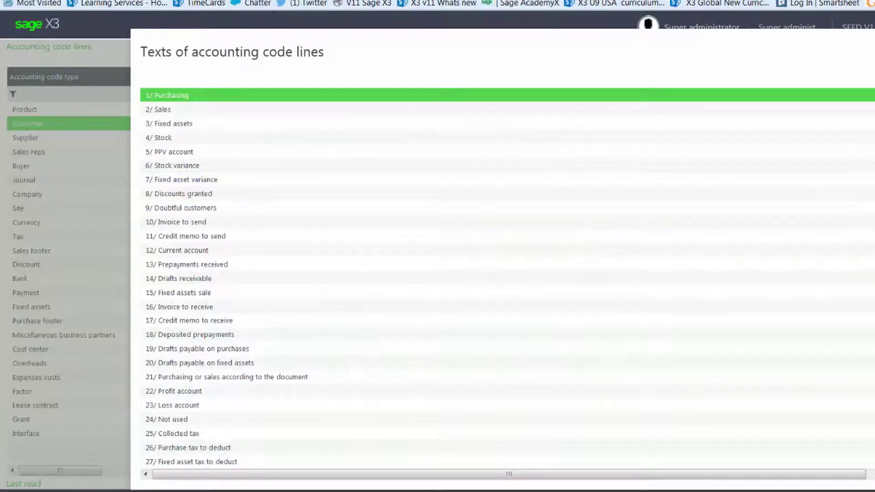
scroll(506, 278, down, 20)
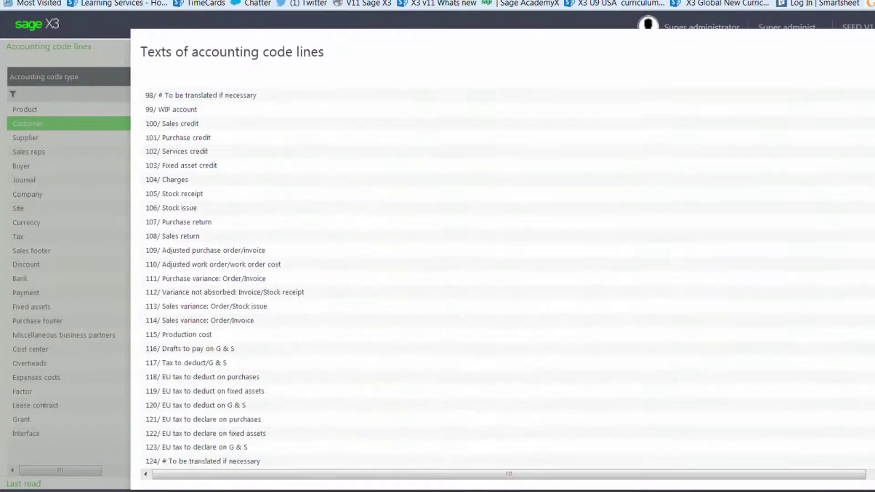
scroll(506, 278, down, 20)
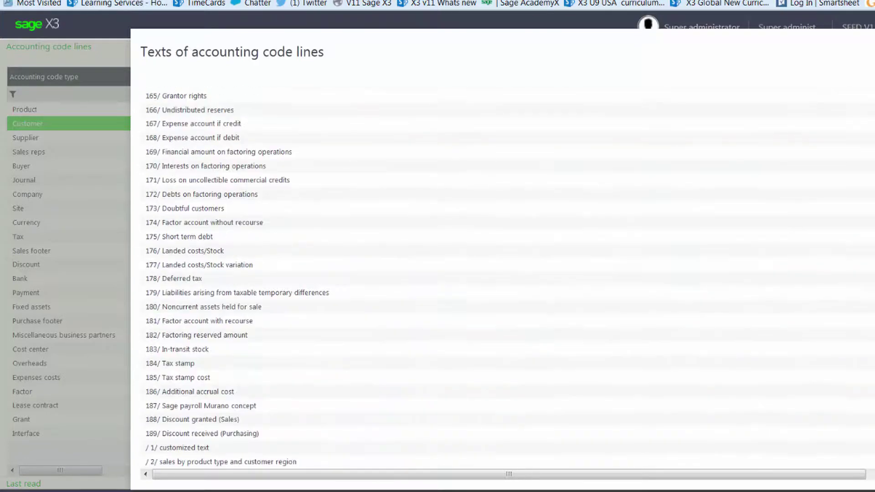
click(292, 462)
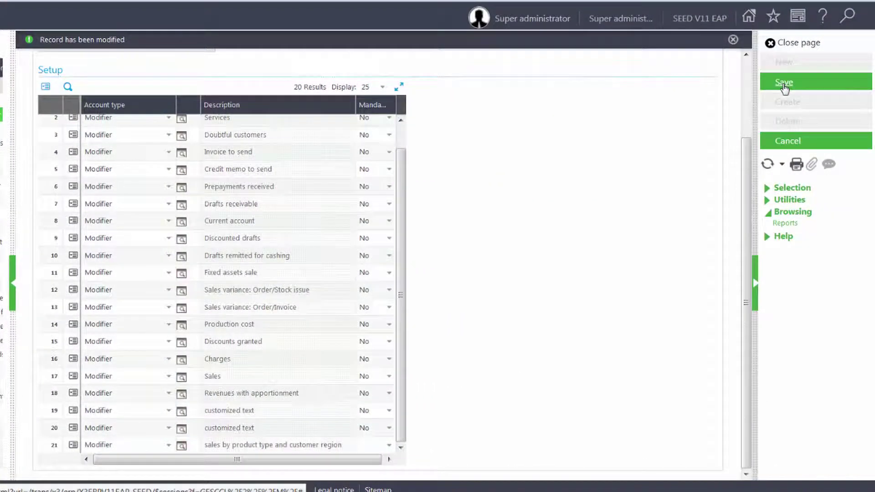
click(784, 85)
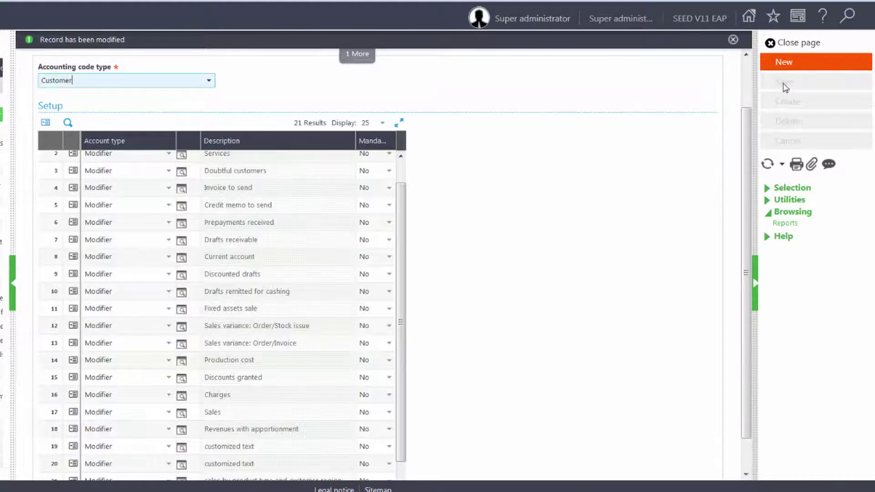
click(806, 43)
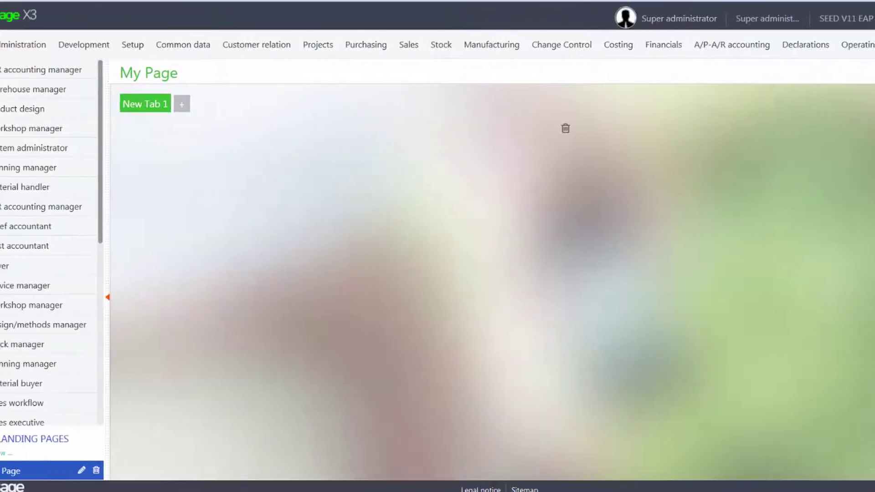
Open Accounting codes for the ENG American transaction and expand the Product codes branch
click(807, 46)
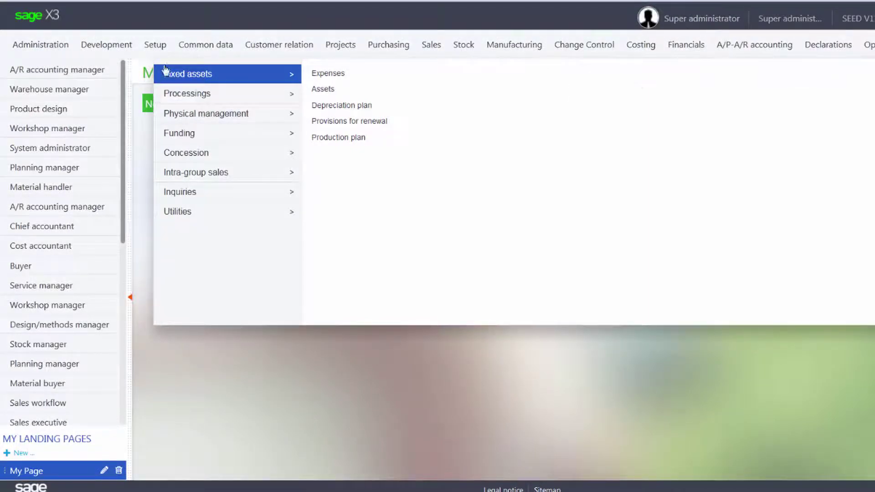
click(155, 44)
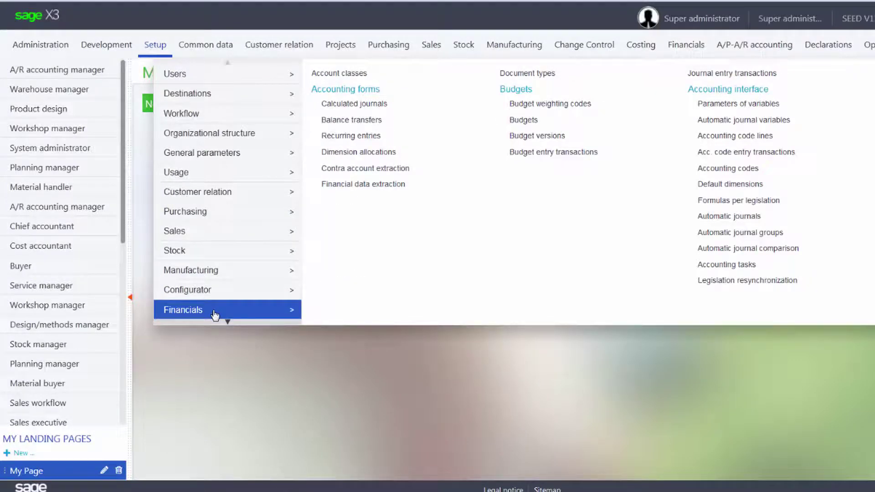
click(727, 170)
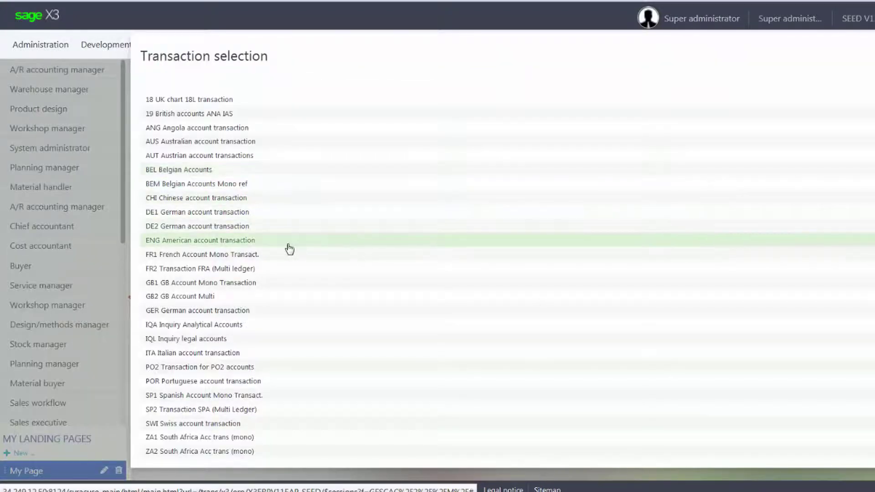
click(241, 245)
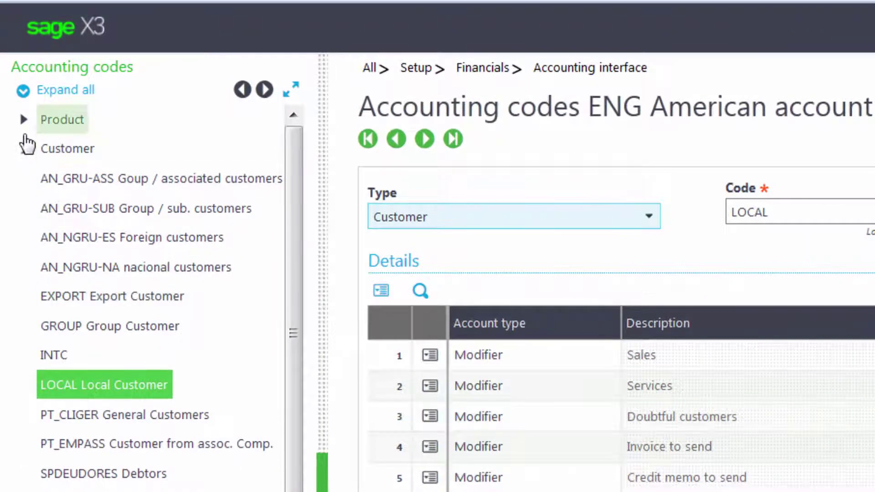
click(26, 149)
click(23, 121)
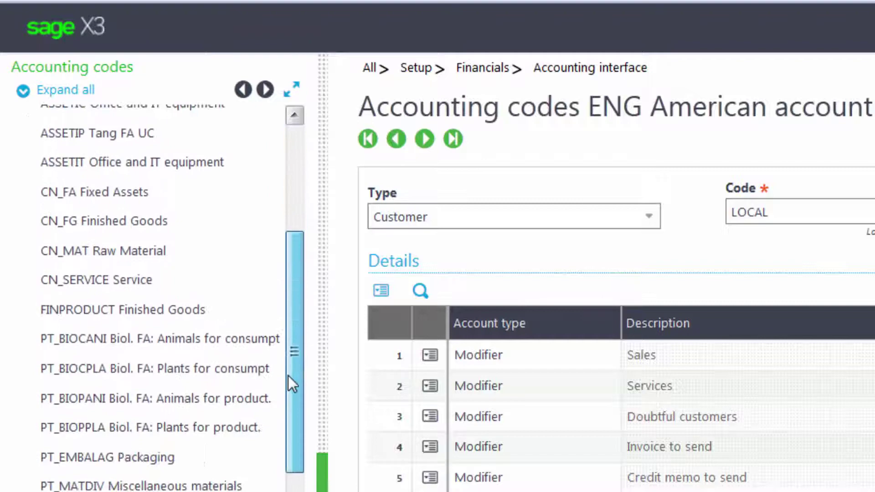
scroll(292, 383, down, 10)
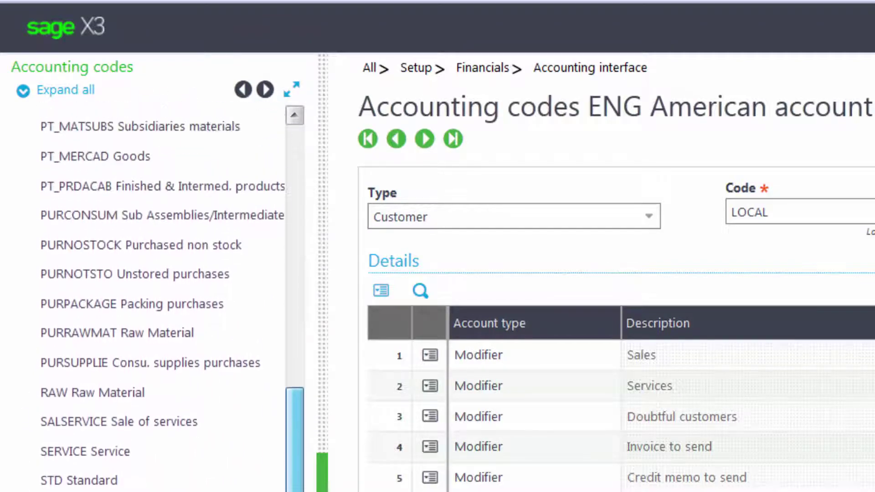
scroll(172, 298, up, 1)
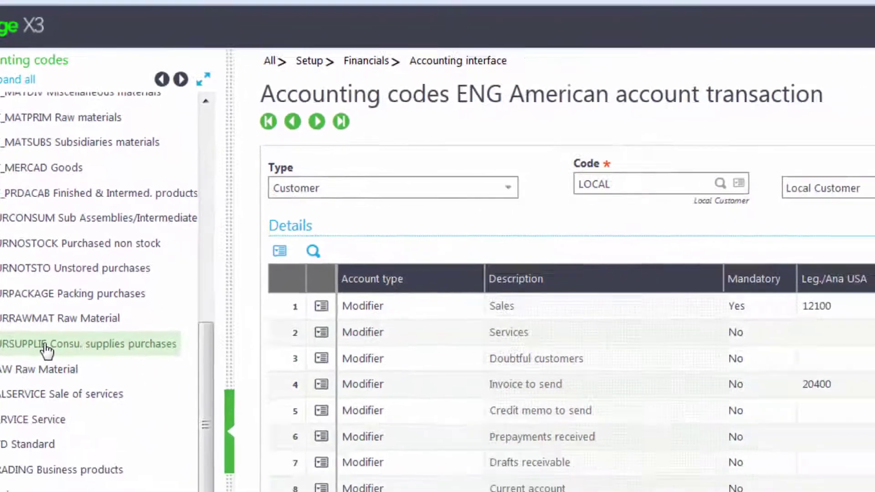
Set 411XX as row 76's Leg./Ana USA account on Product code PURSUPPLIE and save
click(46, 345)
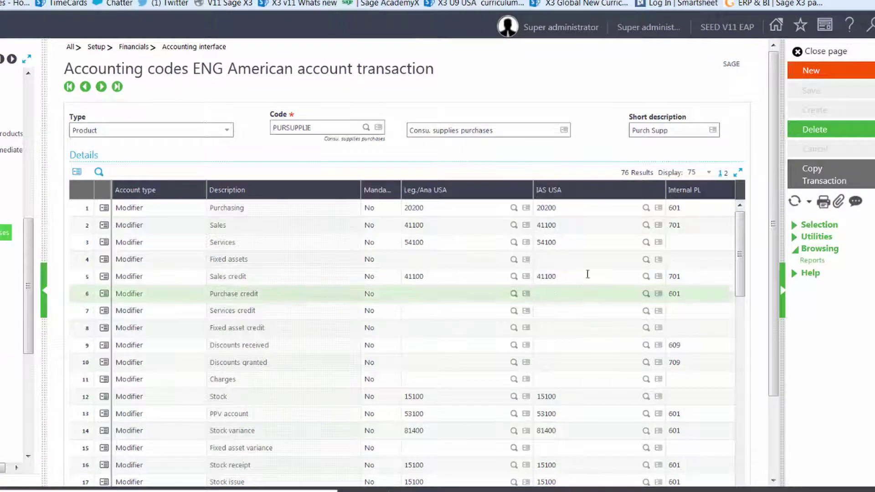
click(726, 174)
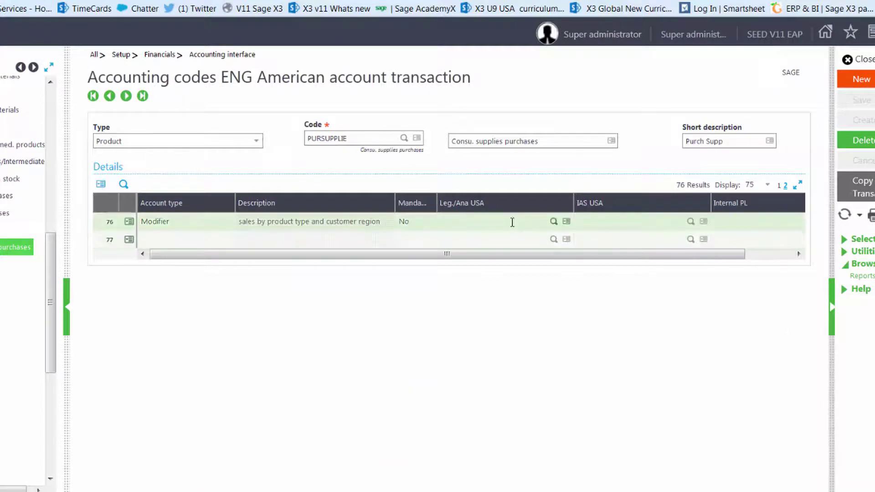
click(512, 223)
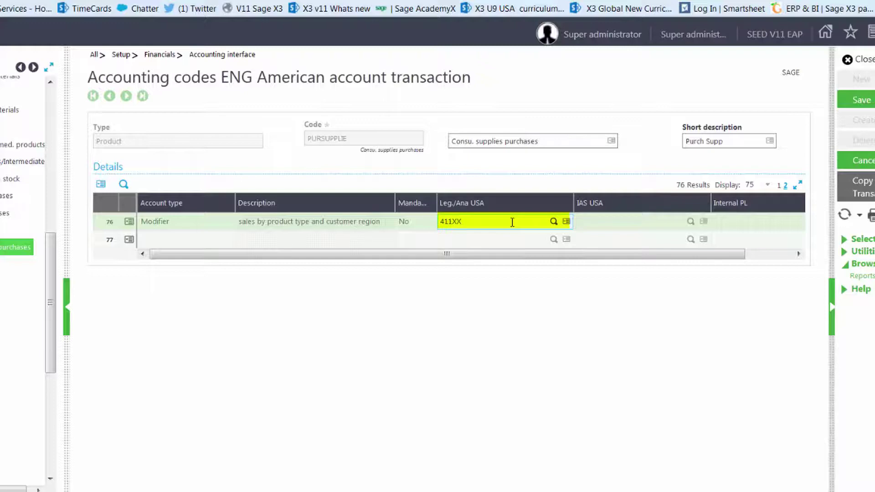
click(857, 101)
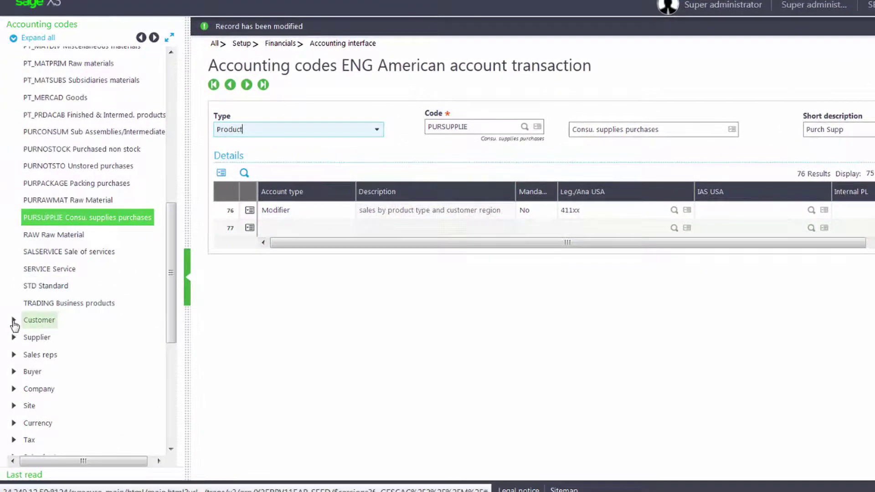
Enter xxx10 as row 21's Leg./Ana USA account on Customer code LOCAL and save
click(14, 321)
drag(173, 269, 169, 315)
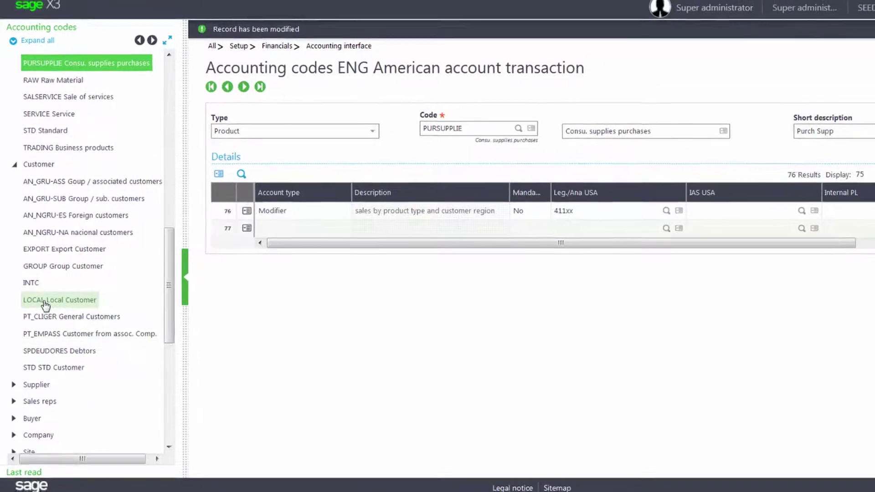
click(43, 300)
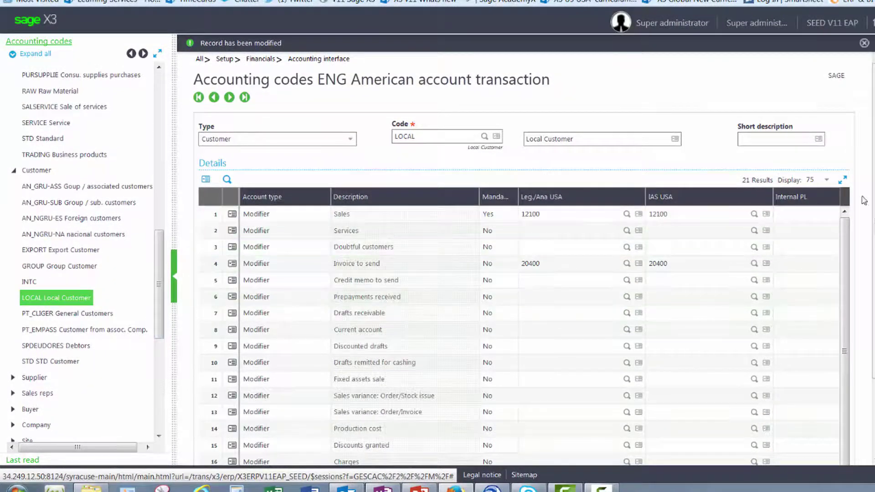
scroll(855, 318, down, 2)
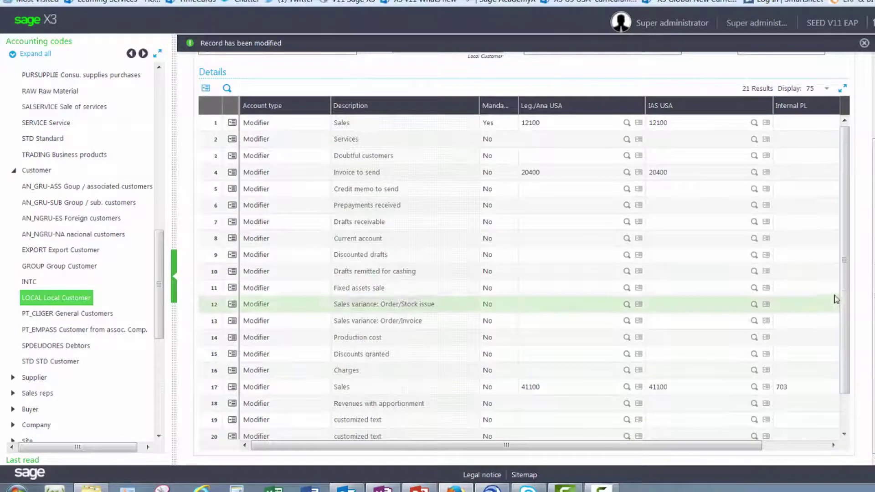
scroll(846, 288, down, 2)
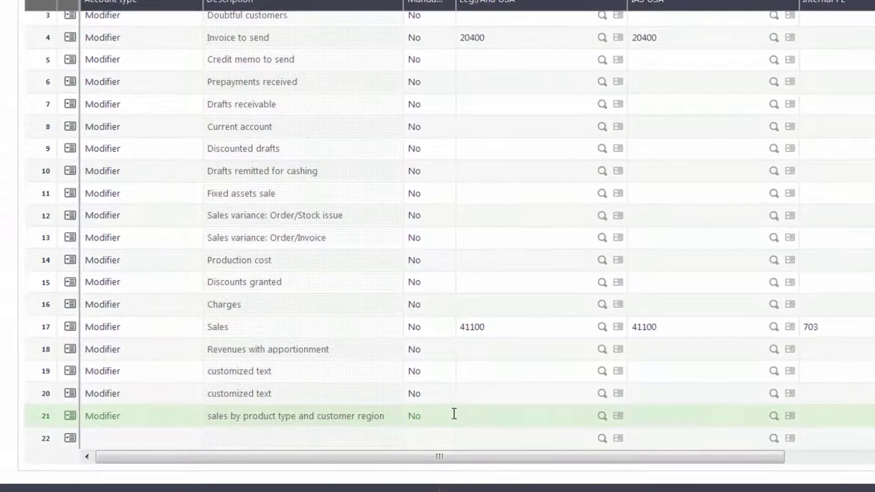
click(488, 422)
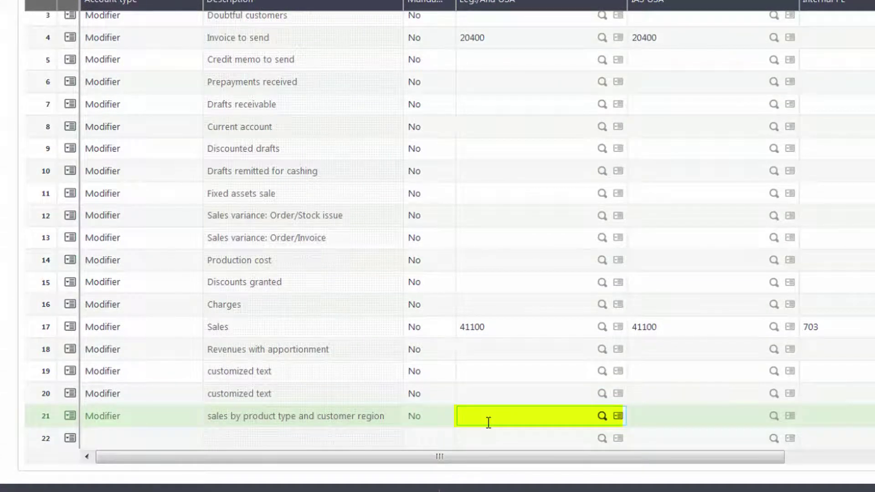
text(xxx10)
key(Tab)
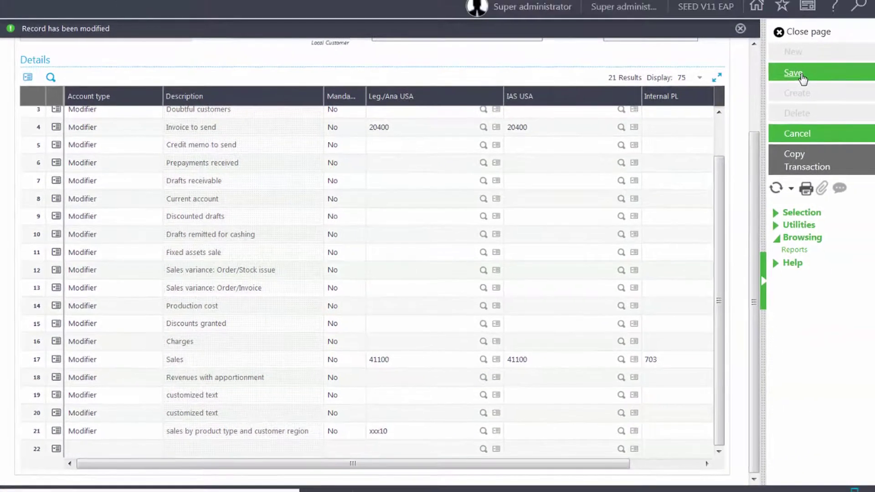
click(802, 76)
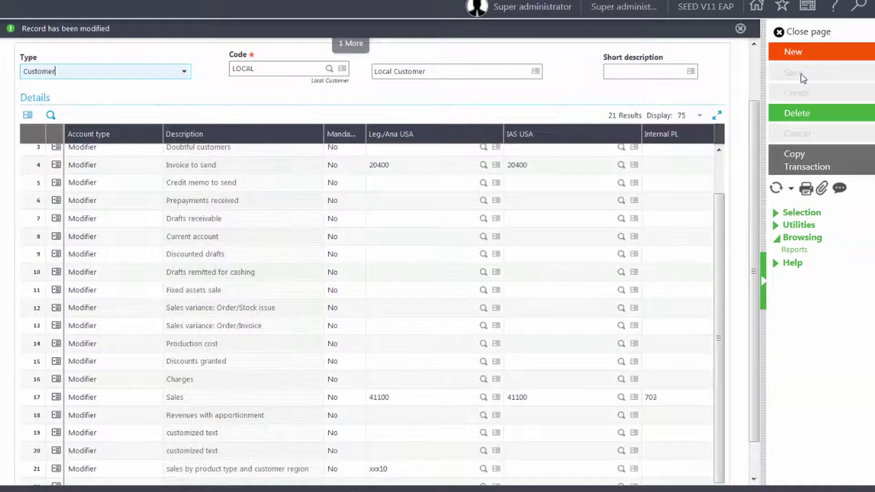
Close Accounting codes and open Setup > Financials > Automatic journals
click(805, 45)
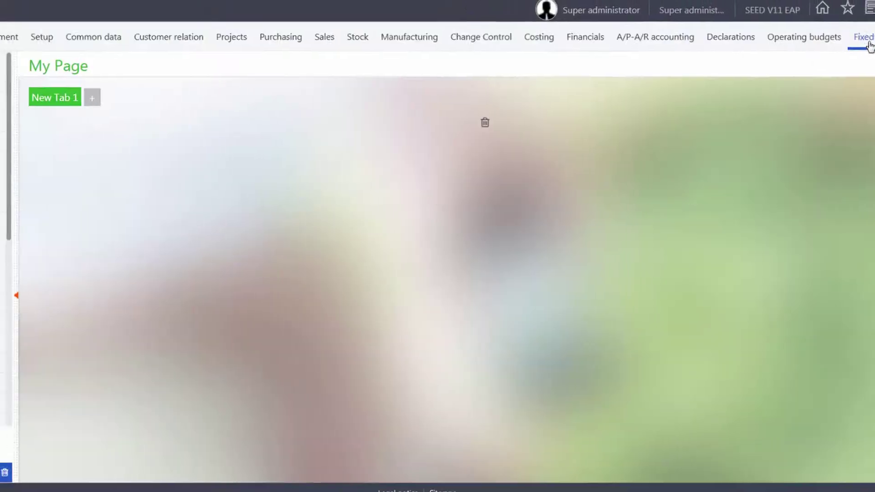
click(862, 35)
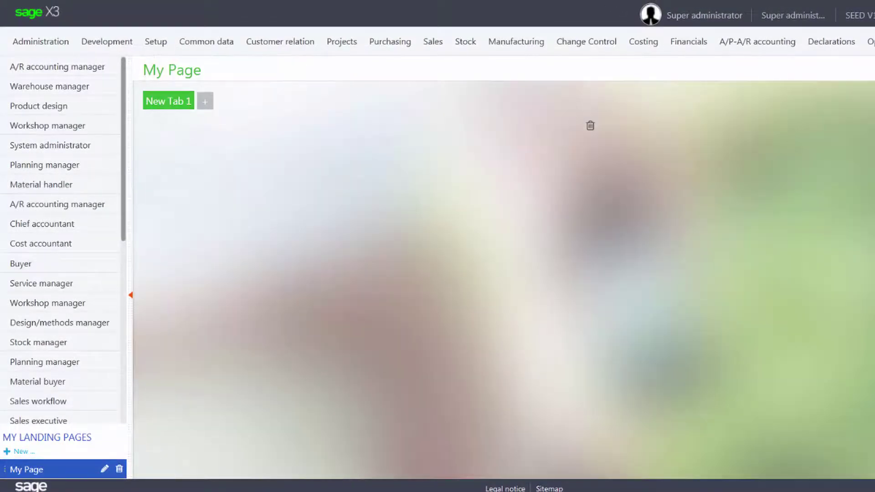
click(159, 42)
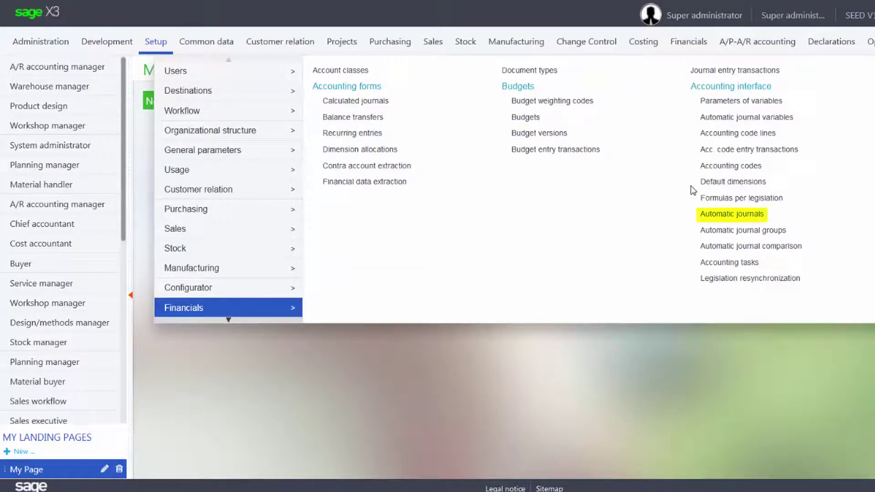
click(707, 215)
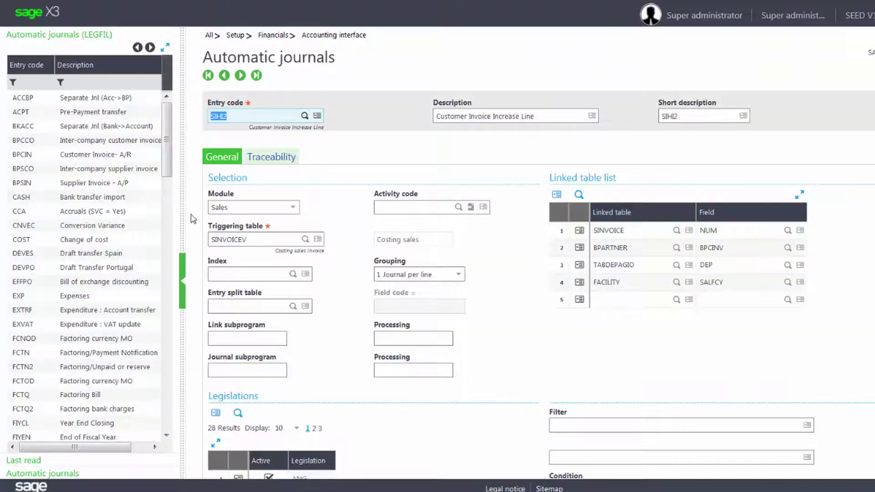
Filter the automatic journals on entry code SIHI2 and open that journal
click(32, 83)
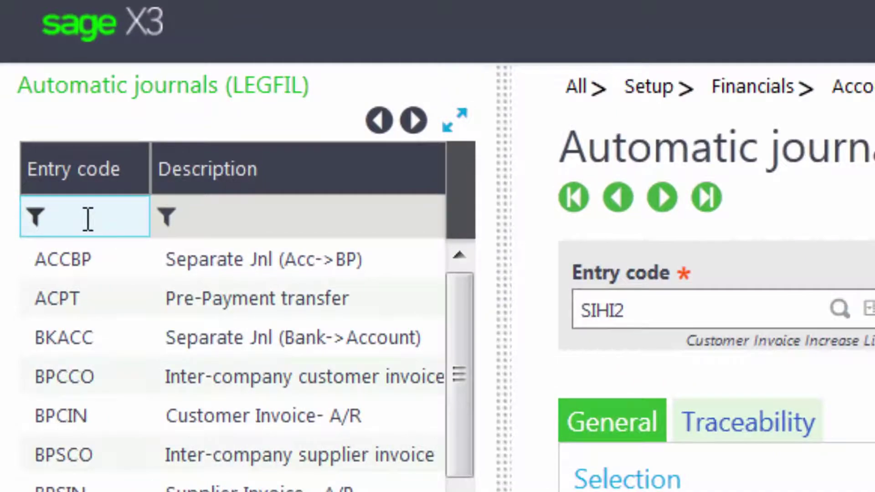
text(shi)
key(BackSpace)
key(BackSpace)
text(ihi2)
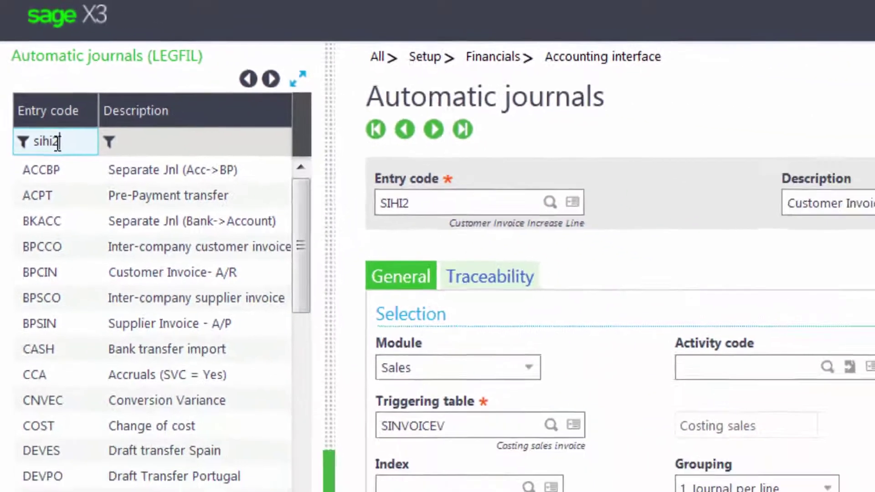
key(Return)
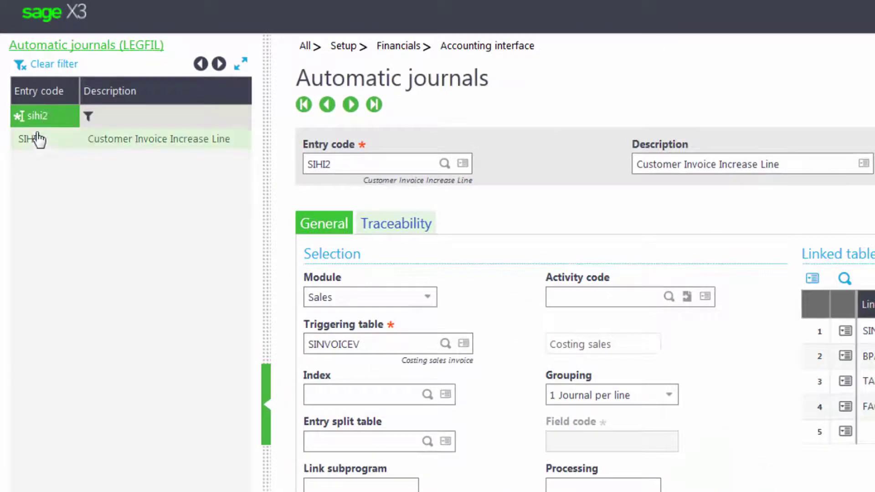
click(173, 142)
Change the entry code to YSIHI and create it as a duplicate of SIHI2
click(345, 163)
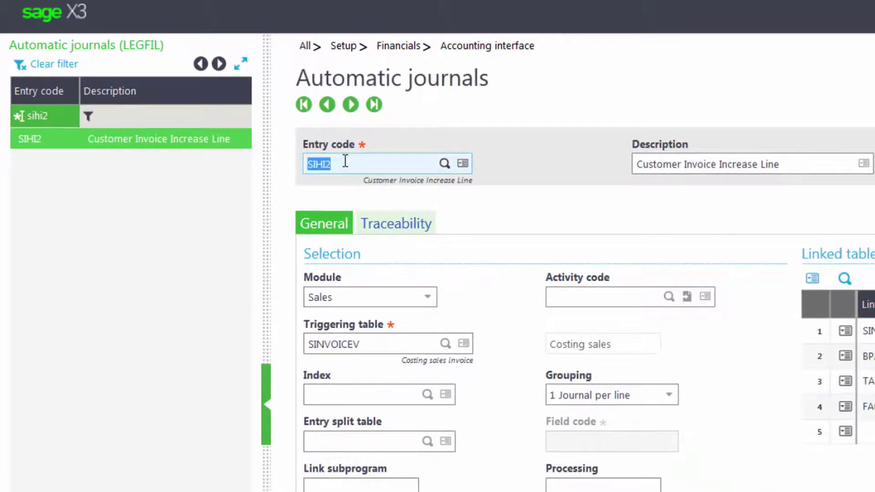
click(314, 166)
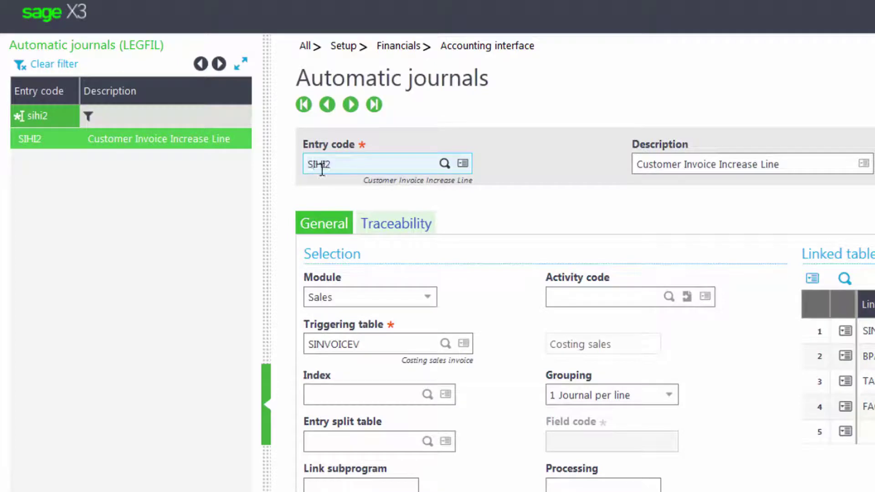
text(S)
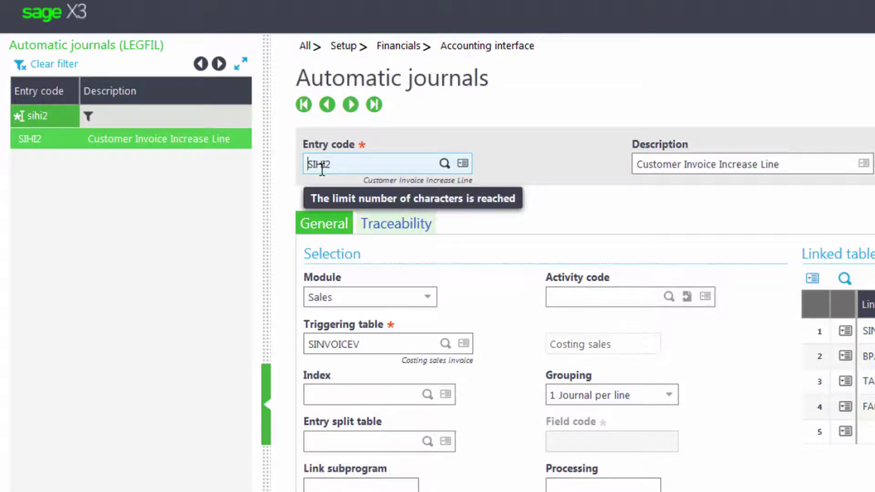
key(Delete)
key(Delete)
key(Delete)
key(Delete)
key(Delete)
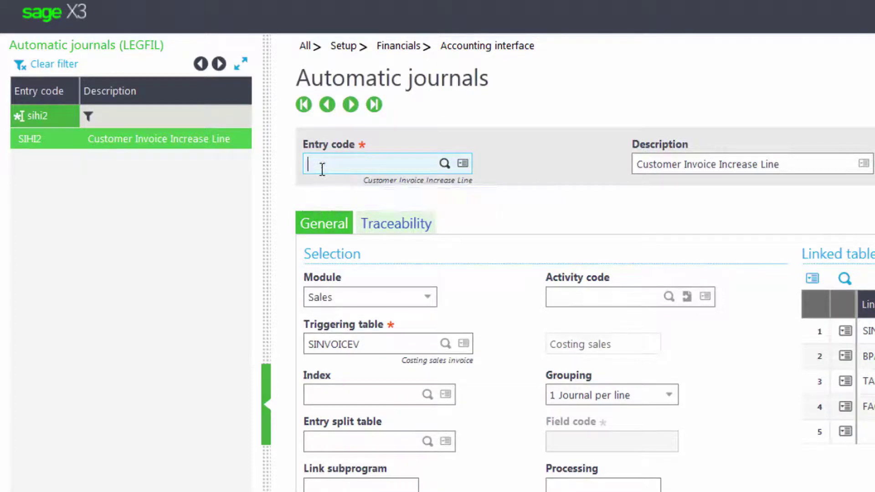
text(YSIHI)
key(Tab)
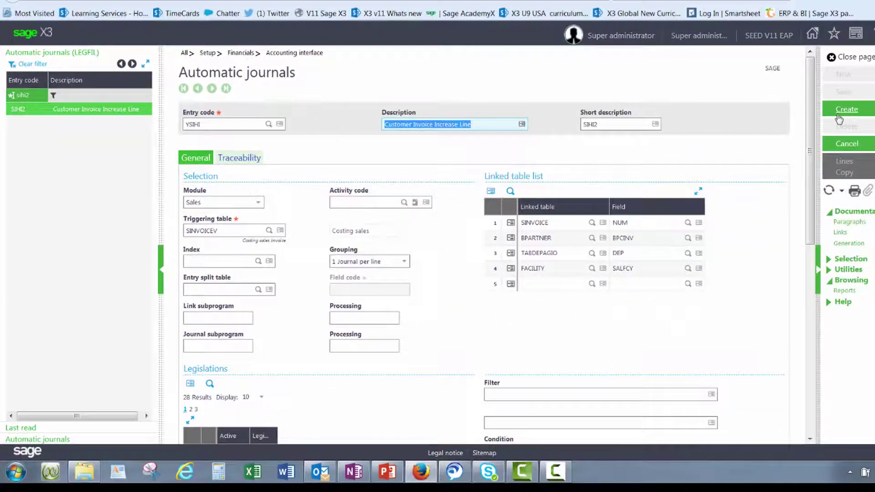
click(838, 118)
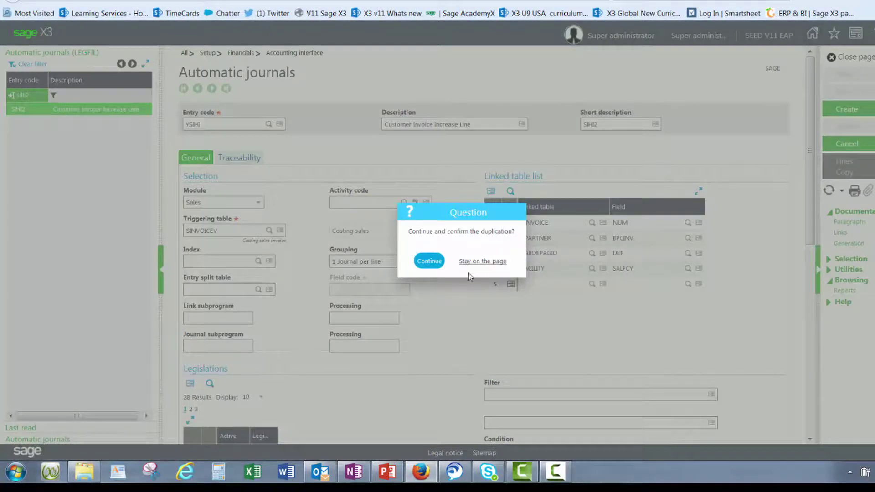
click(429, 262)
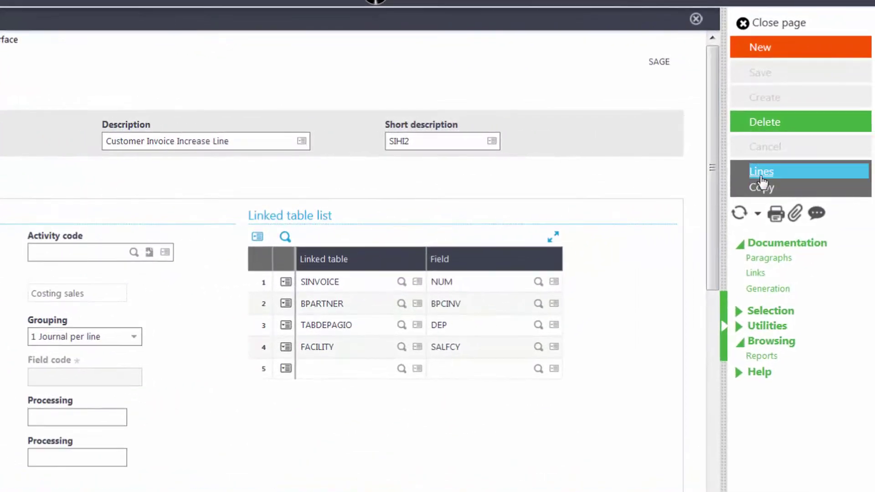
Open YSIHI's line 20, Item line Sales Revenue, and scroll to its Customer, Product and Tax accounting codes
drag(710, 191, 721, 382)
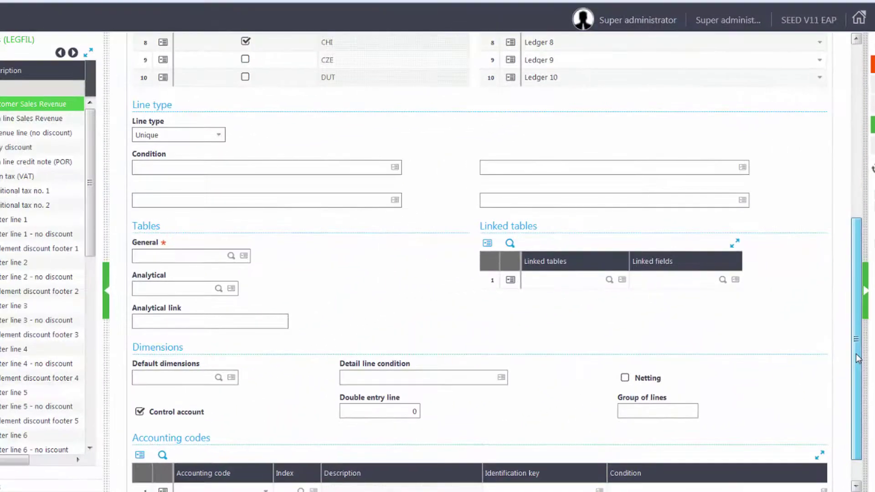
drag(856, 358, 857, 401)
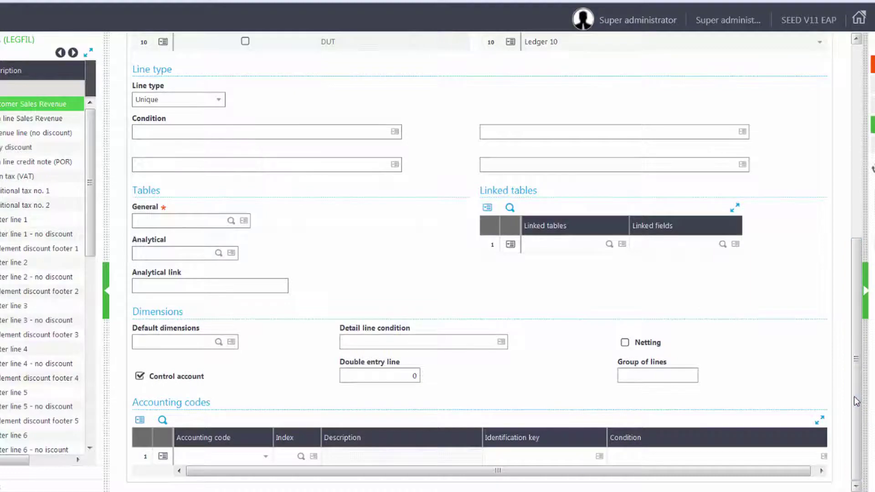
drag(857, 402, 857, 384)
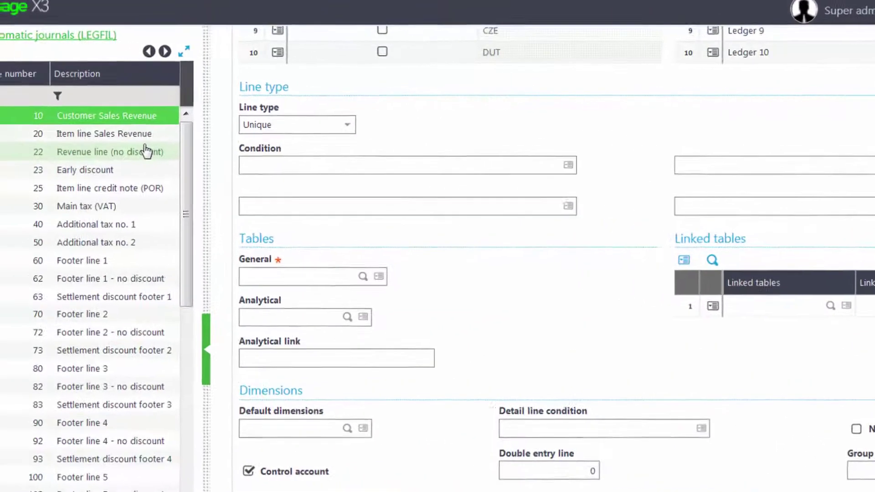
click(144, 133)
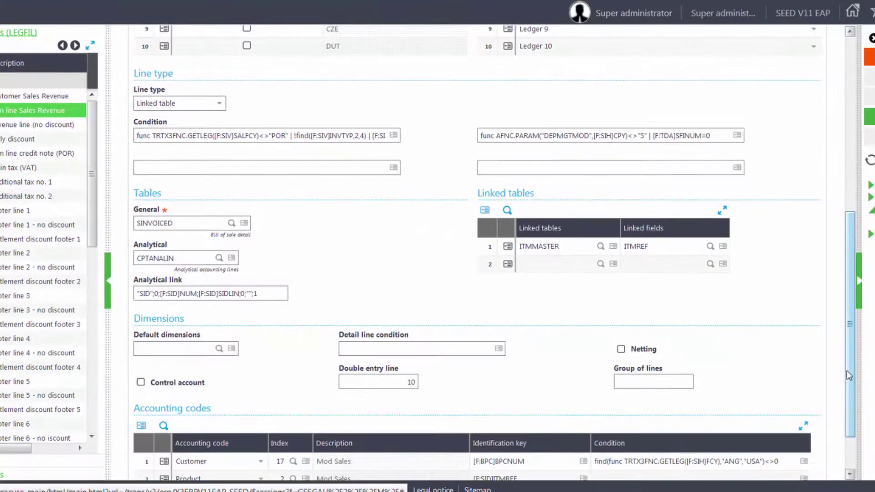
scroll(859, 425, down, 2)
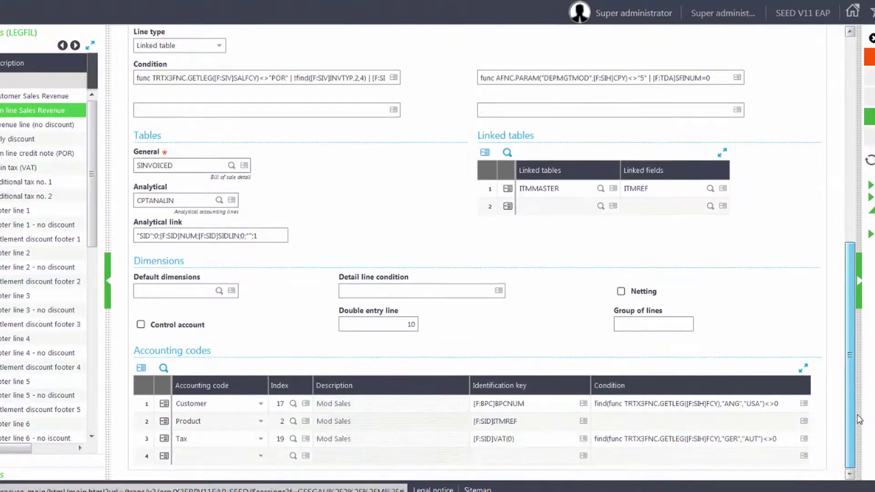
Set line 20's Customer and Product codes to 'Mod sales by product type' indexes 21 and 76, and save
click(293, 404)
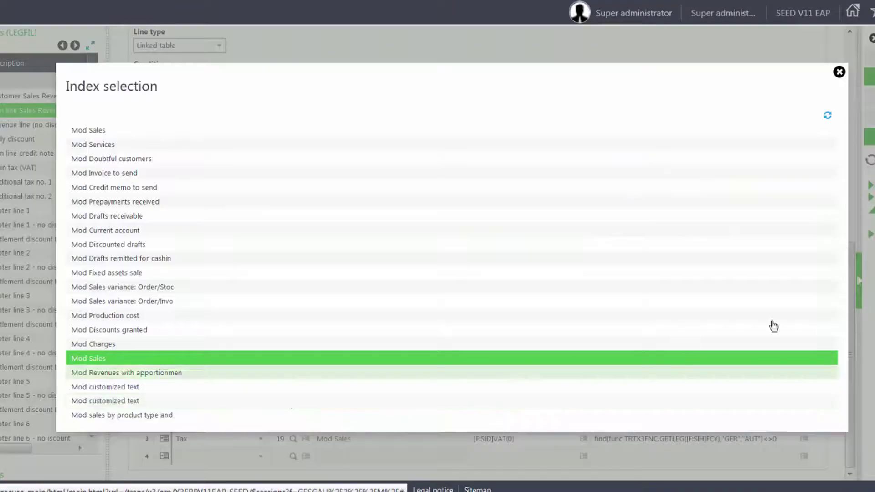
click(111, 415)
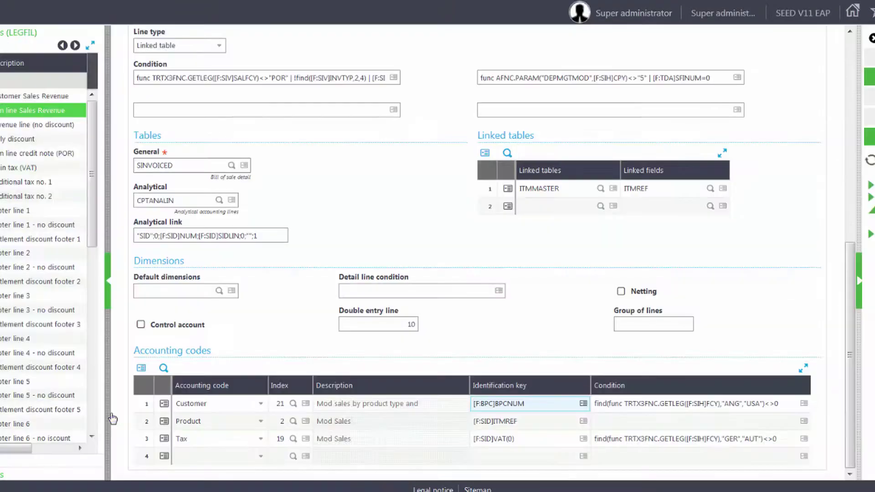
click(293, 423)
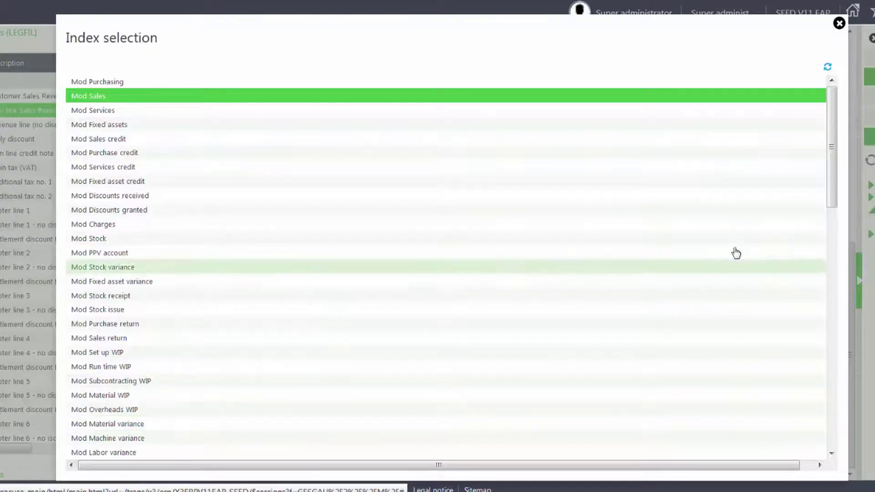
drag(830, 191, 827, 452)
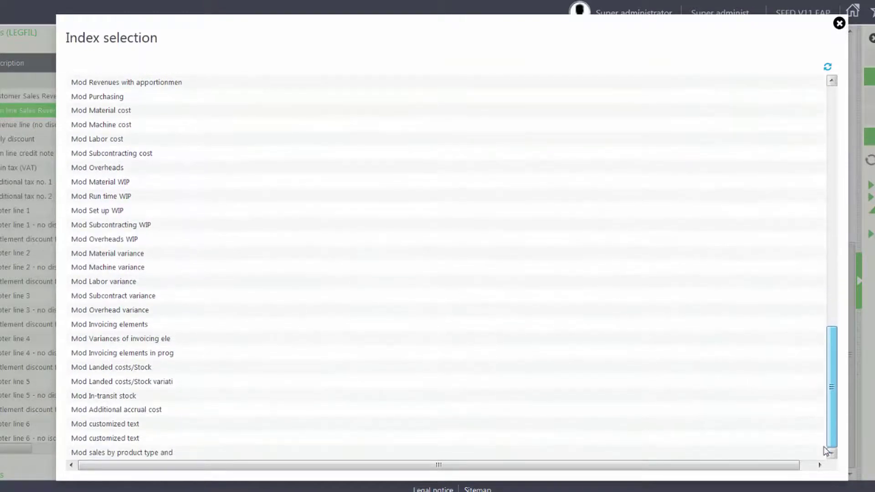
click(150, 456)
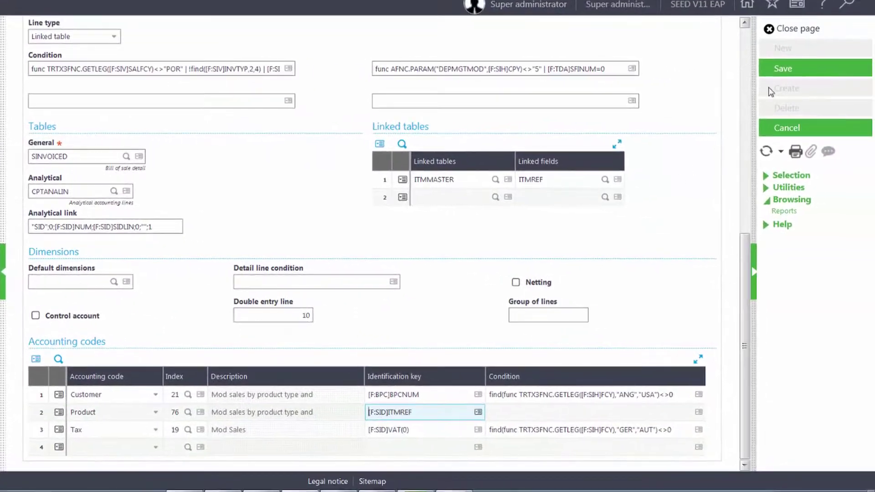
click(823, 79)
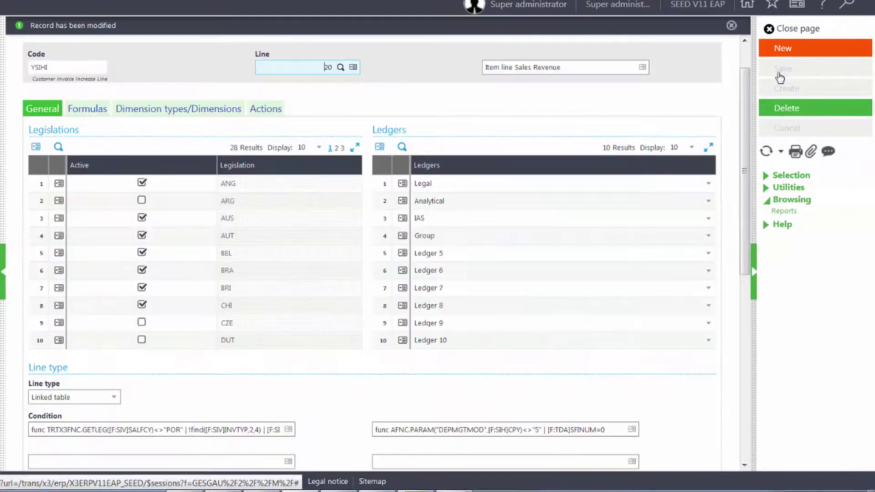
click(795, 30)
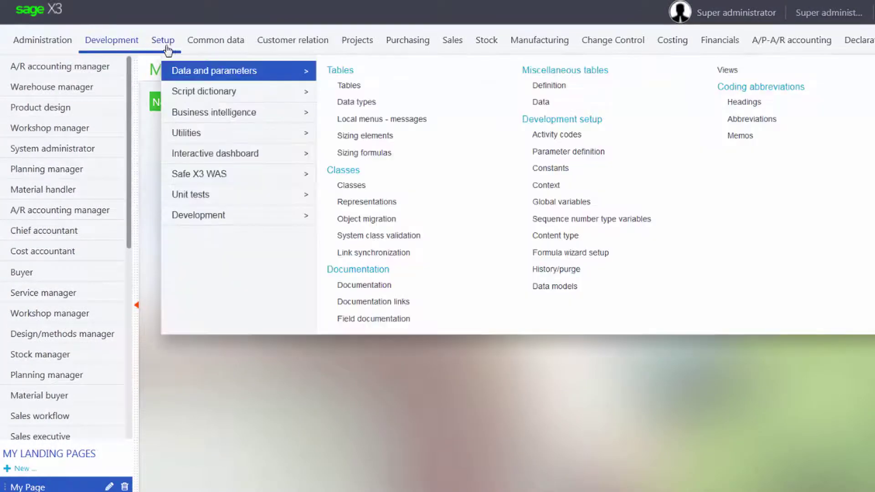
Go to Setup > Sales > Document types > Invoice types
mouse_move(169, 47)
mouse_move(190, 243)
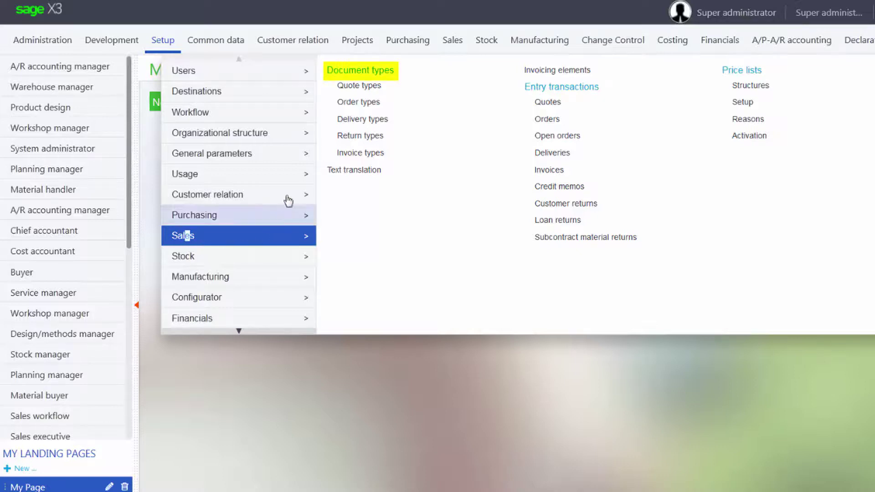
mouse_move(218, 225)
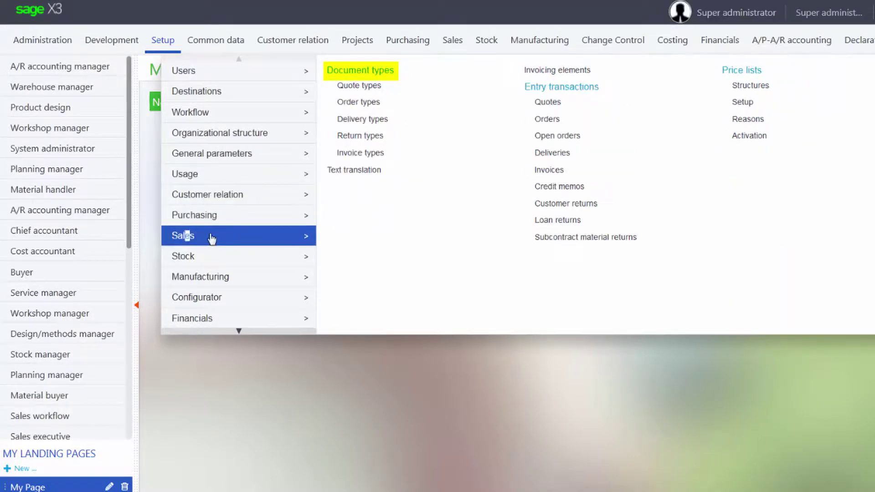
click(363, 158)
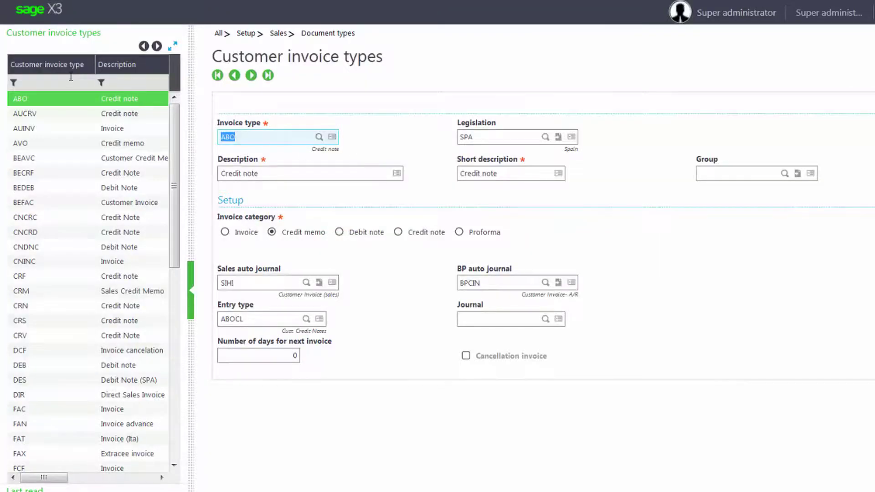
Filter the invoice types by code and open DIR, Direct Sales Invoice
click(62, 84)
text(dir)
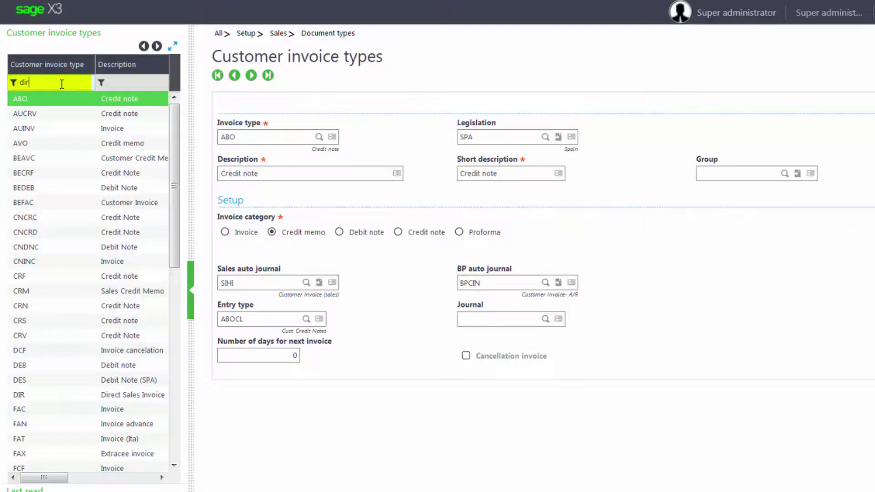
key(Return)
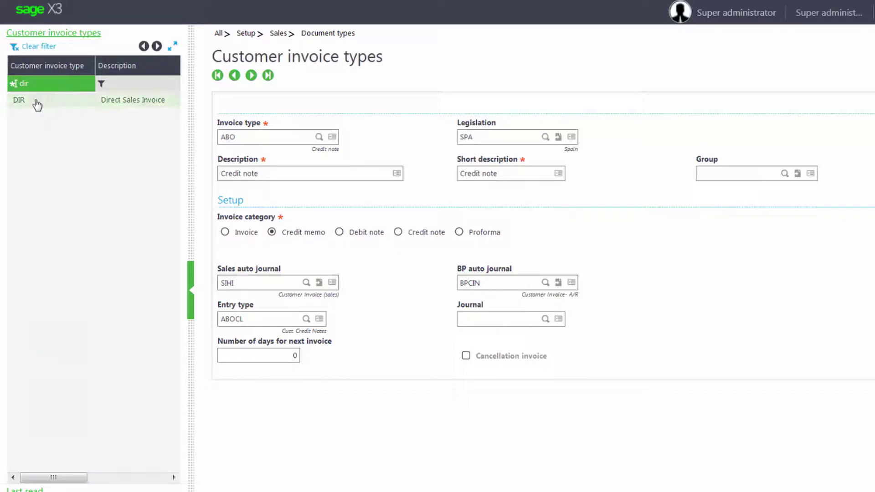
click(35, 102)
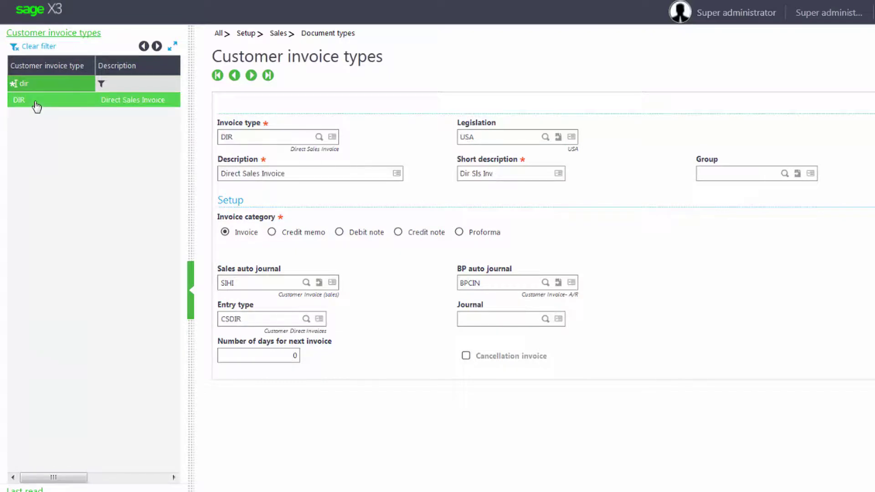
Set DIR's sales auto journal to YSIHI and save the invoice type
click(249, 283)
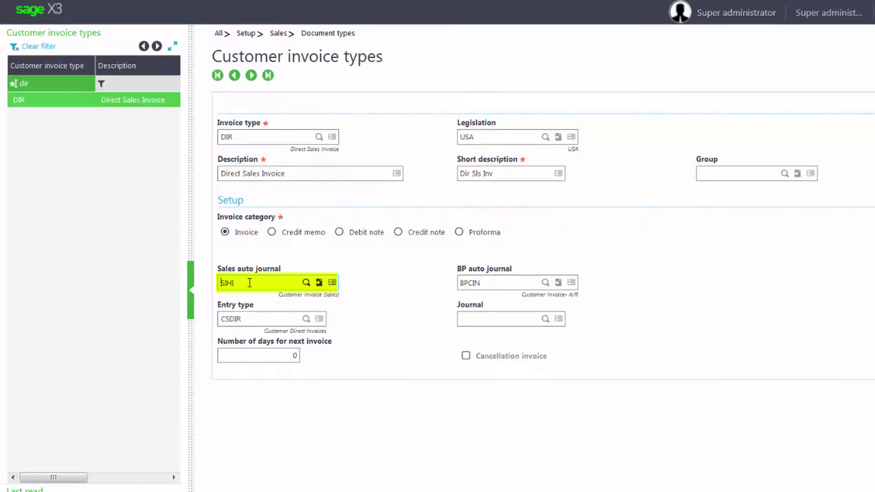
text(v)
key(Tab)
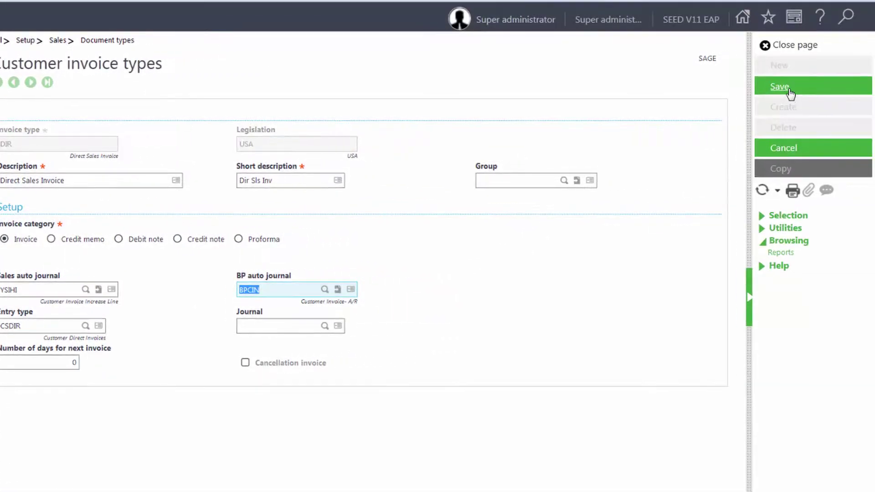
click(791, 93)
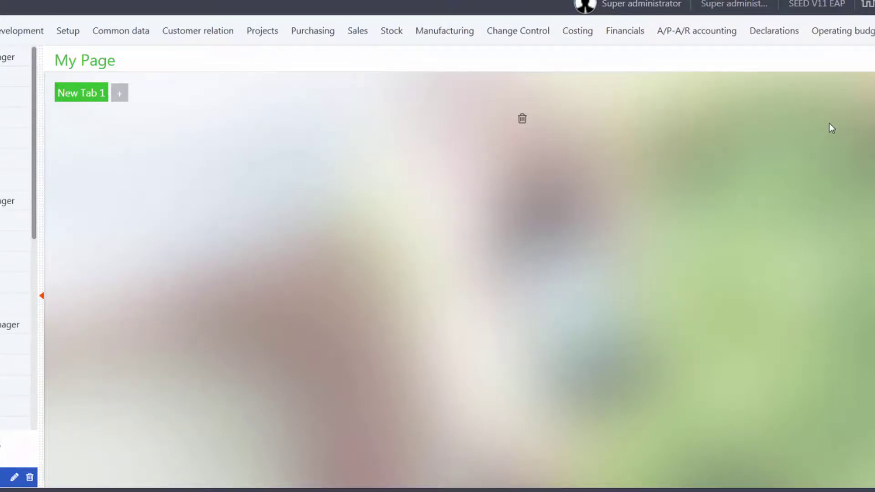
Start a new sales invoice for site NA011
mouse_move(360, 37)
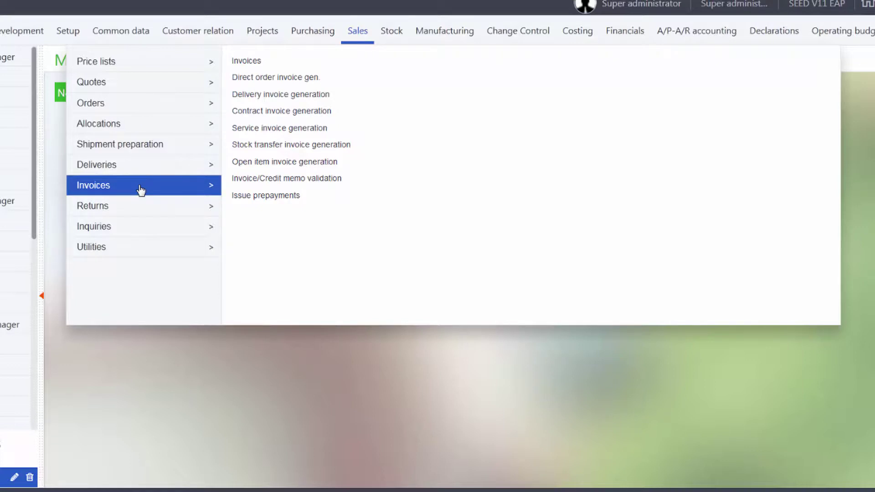
click(250, 63)
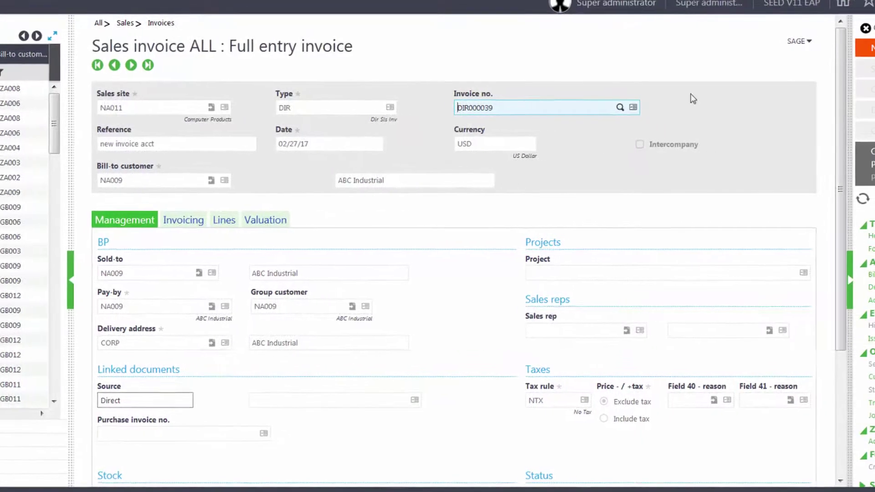
click(773, 48)
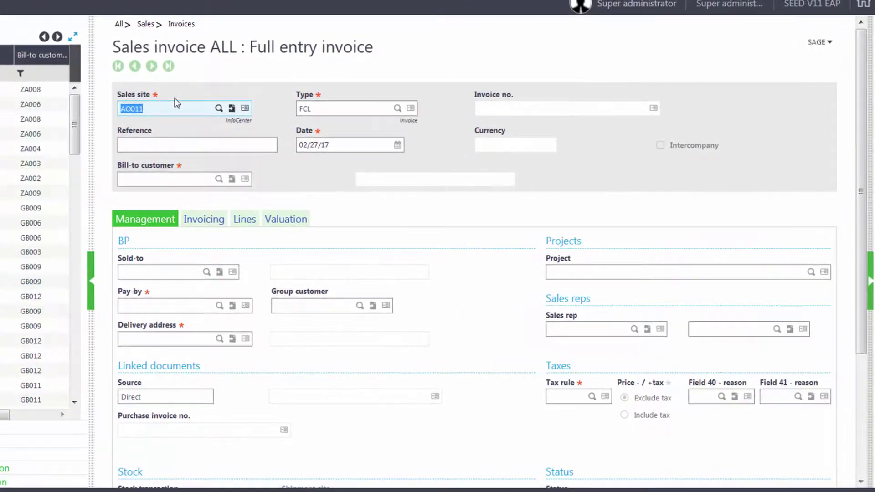
text(na)
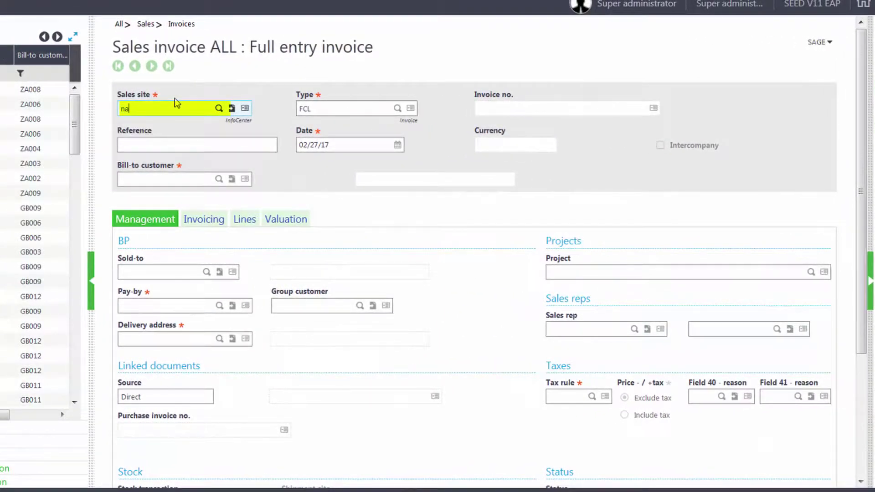
text(011)
key(Tab)
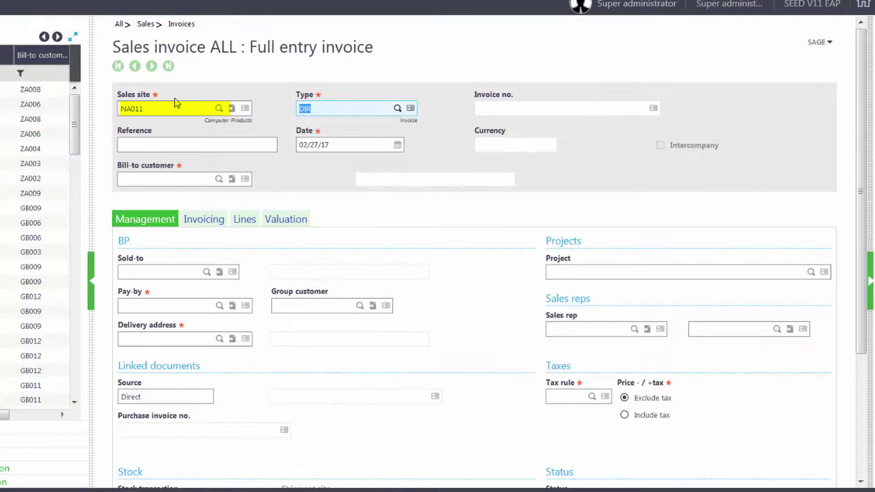
Enter reference 'new acct code' and bill-to customer NA009 on the DIR invoice
click(172, 148)
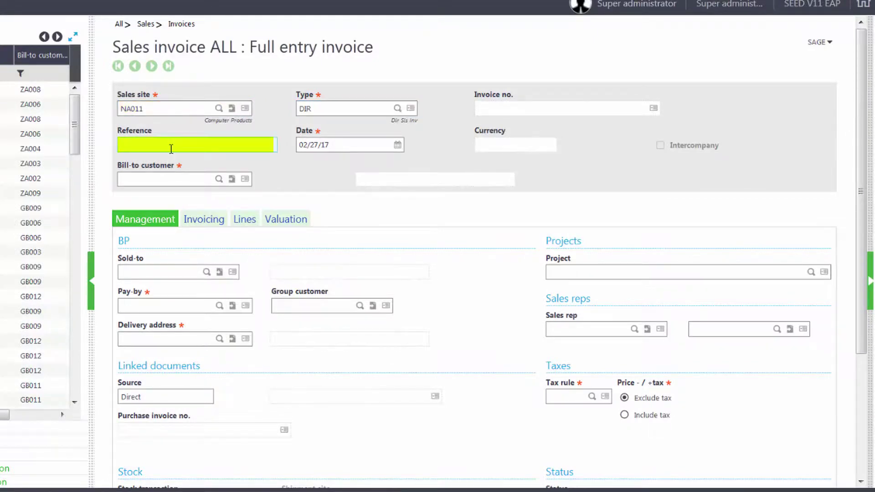
text(new acct code)
key(Tab)
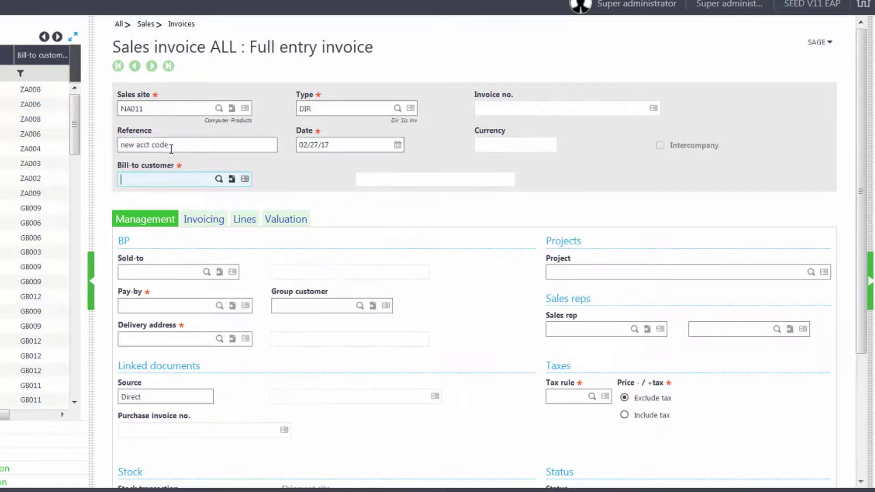
text(na009)
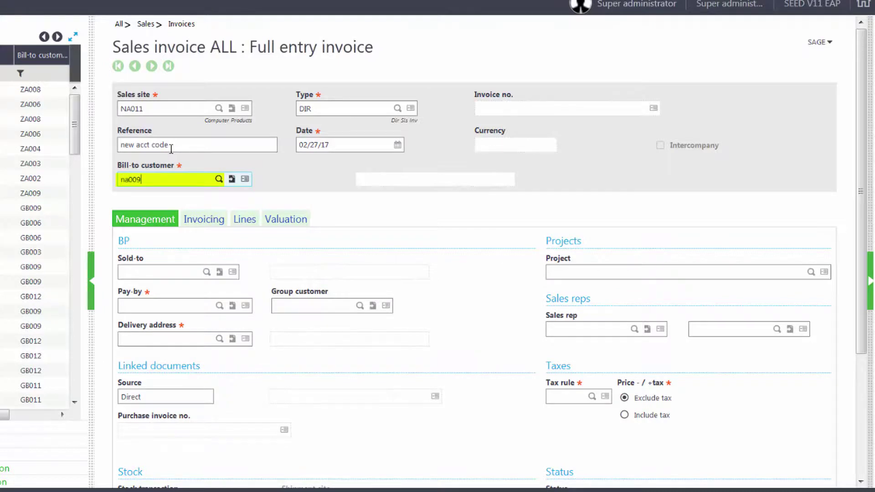
key(Tab)
key(Tab)
key(Tab)
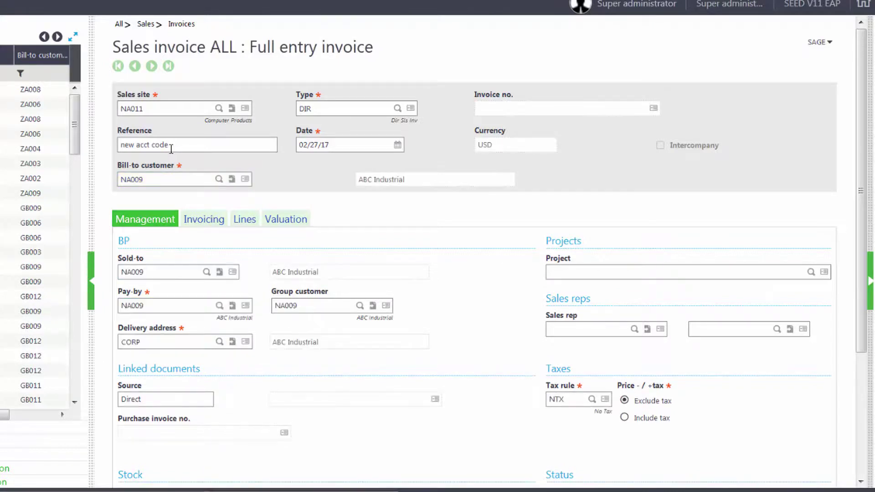
key(Tab)
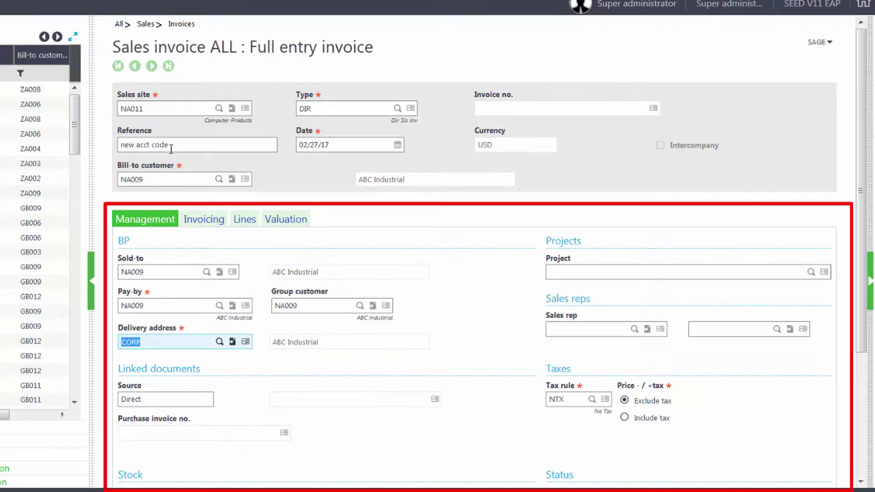
key(Tab)
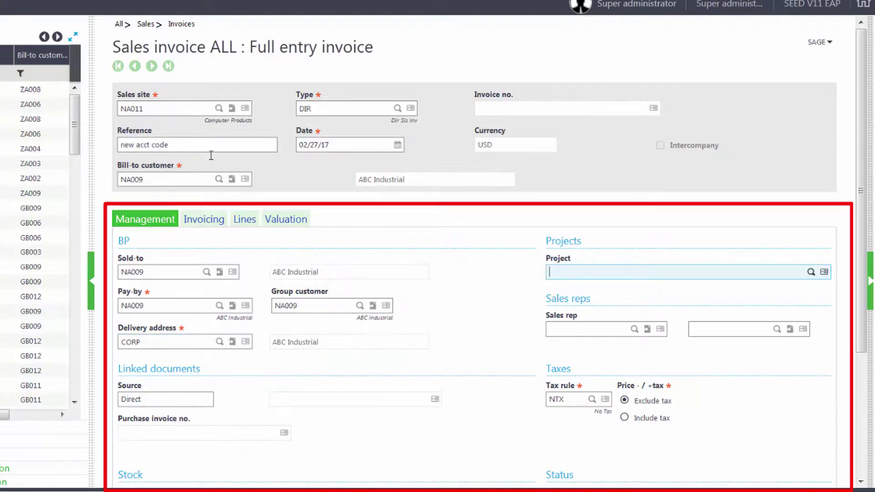
Add a line of 5 units of product BMS001 and create invoice DIR000040
click(244, 220)
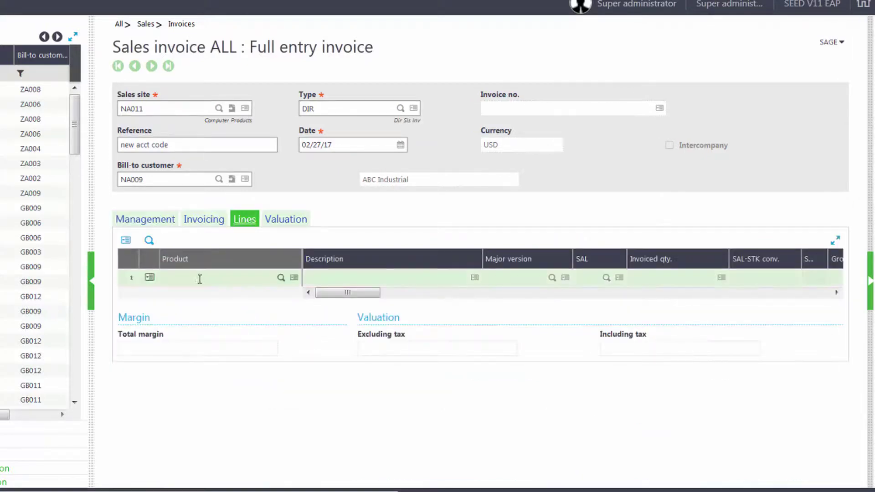
click(197, 278)
text(bm)
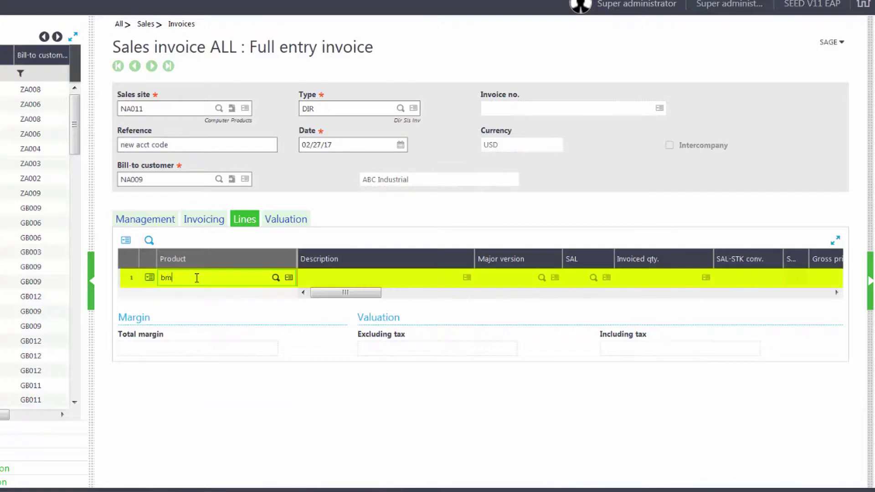
text(s001)
key(Tab)
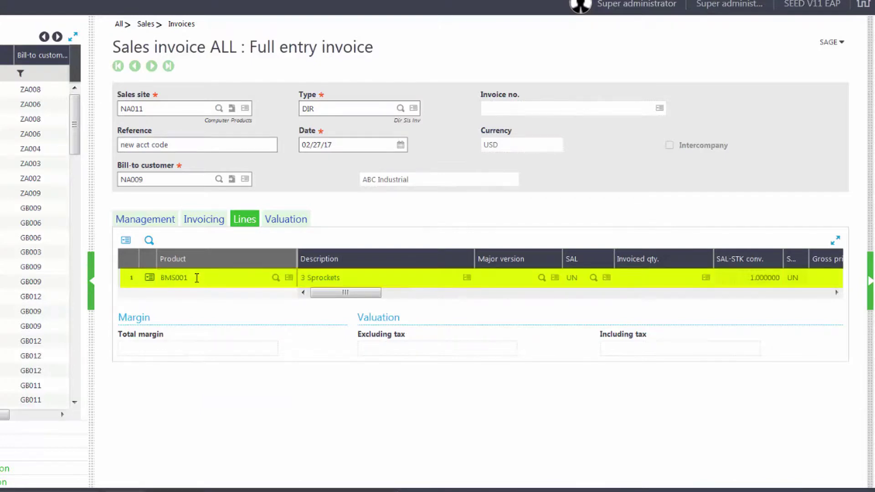
key(Tab)
key(Tab)
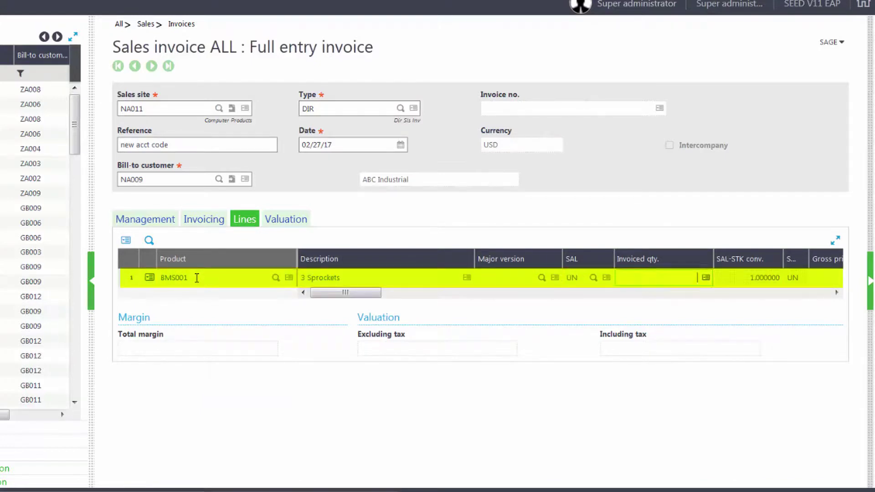
text(5)
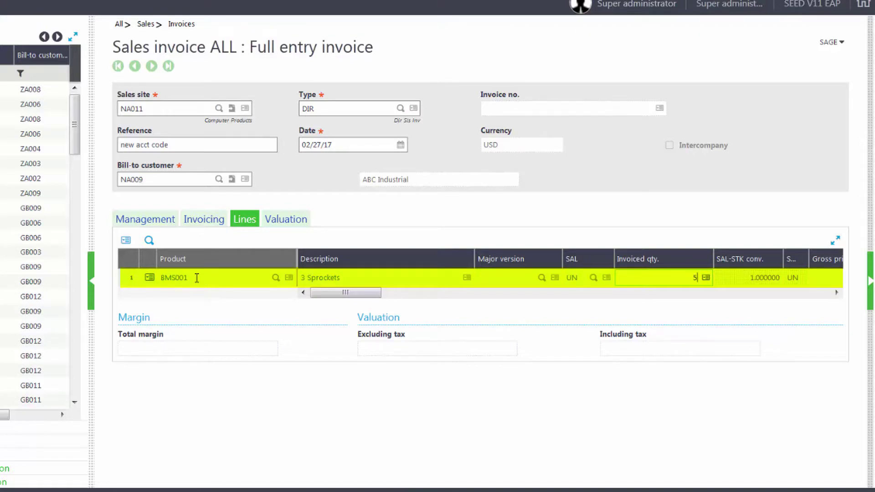
key(Tab)
key(Tab)
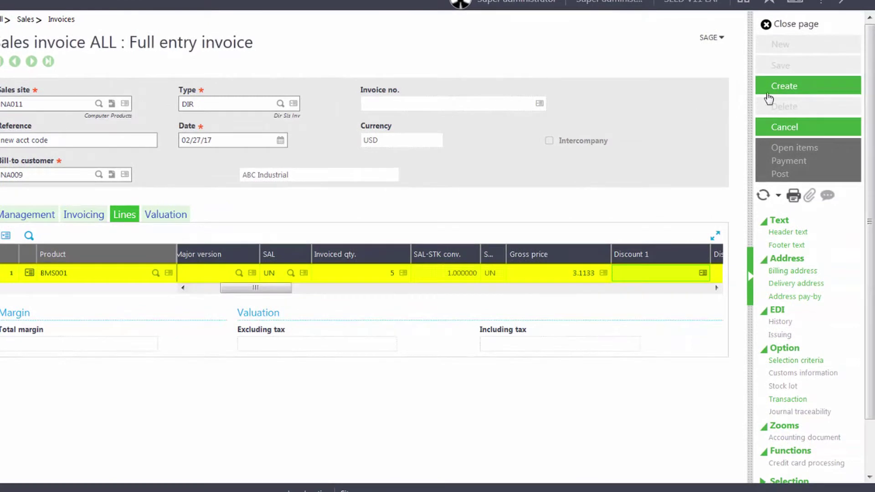
click(848, 95)
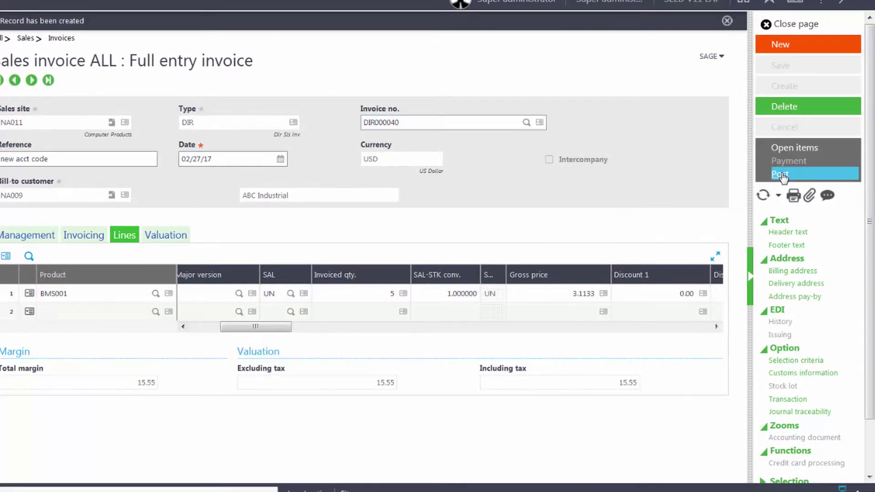
Post DIR000040 and confirm its journal entry credits 15.55 to account 41110
click(803, 175)
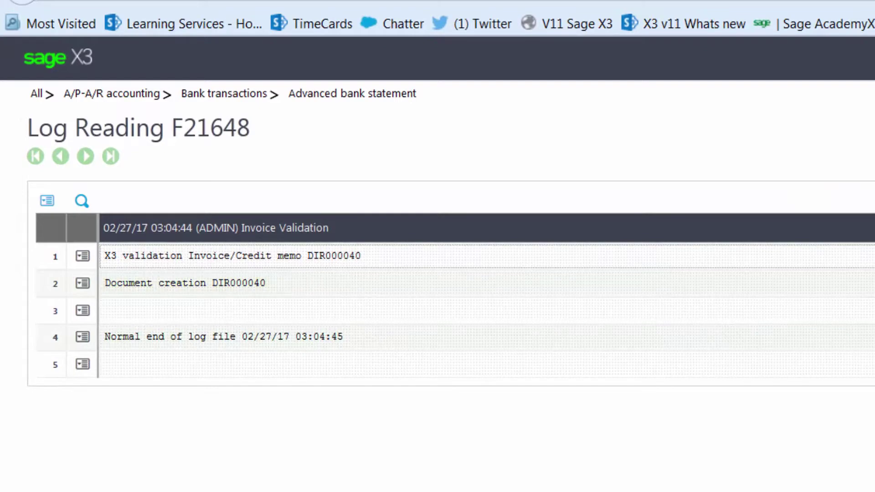
click(799, 46)
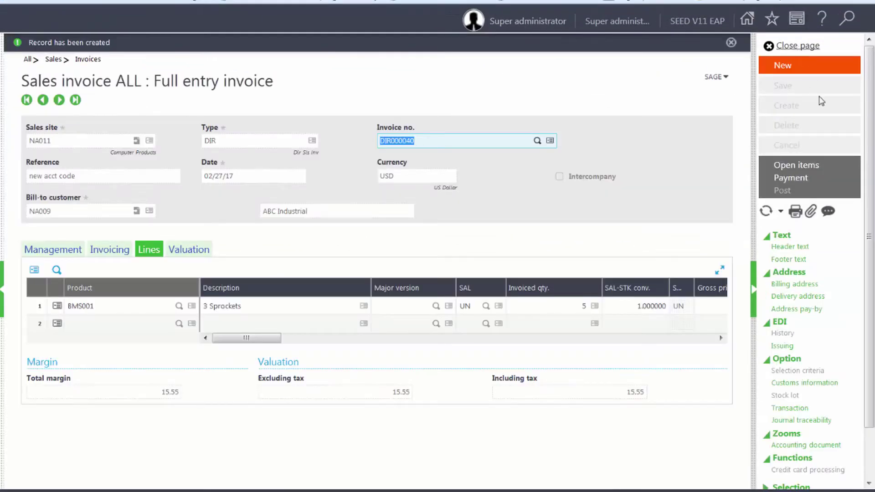
click(872, 183)
scroll(872, 184, down, 1)
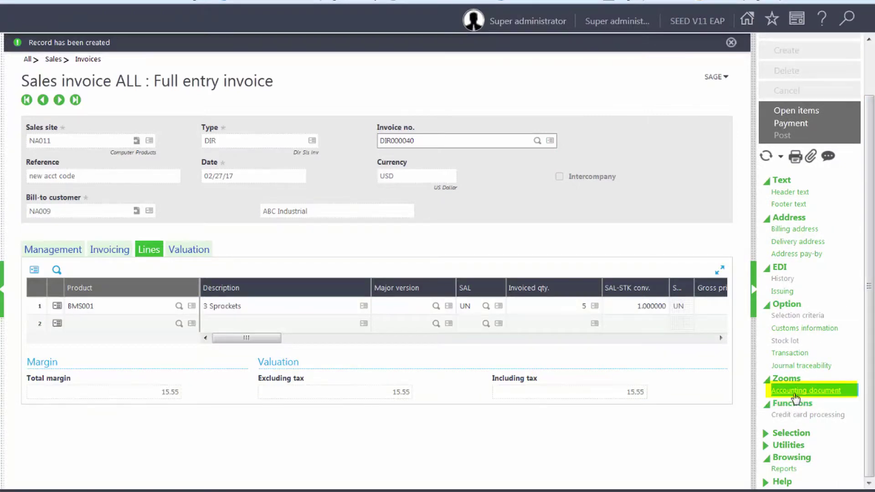
click(795, 398)
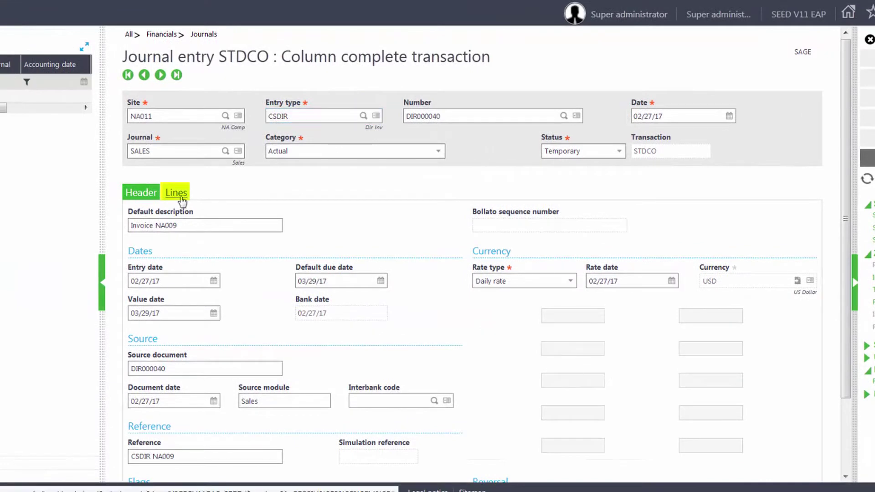
click(176, 193)
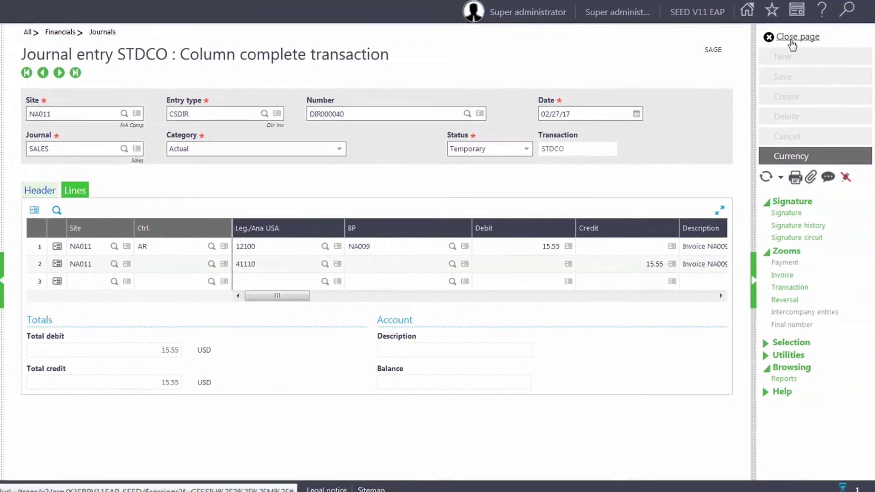
click(791, 38)
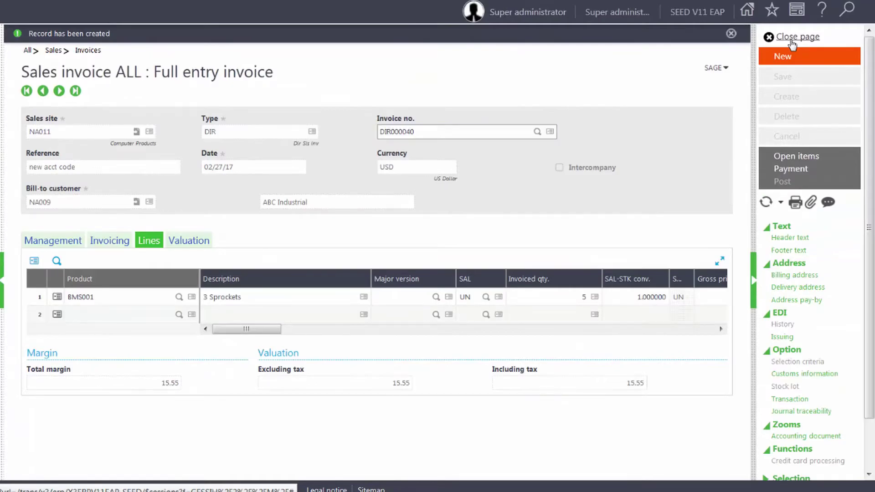